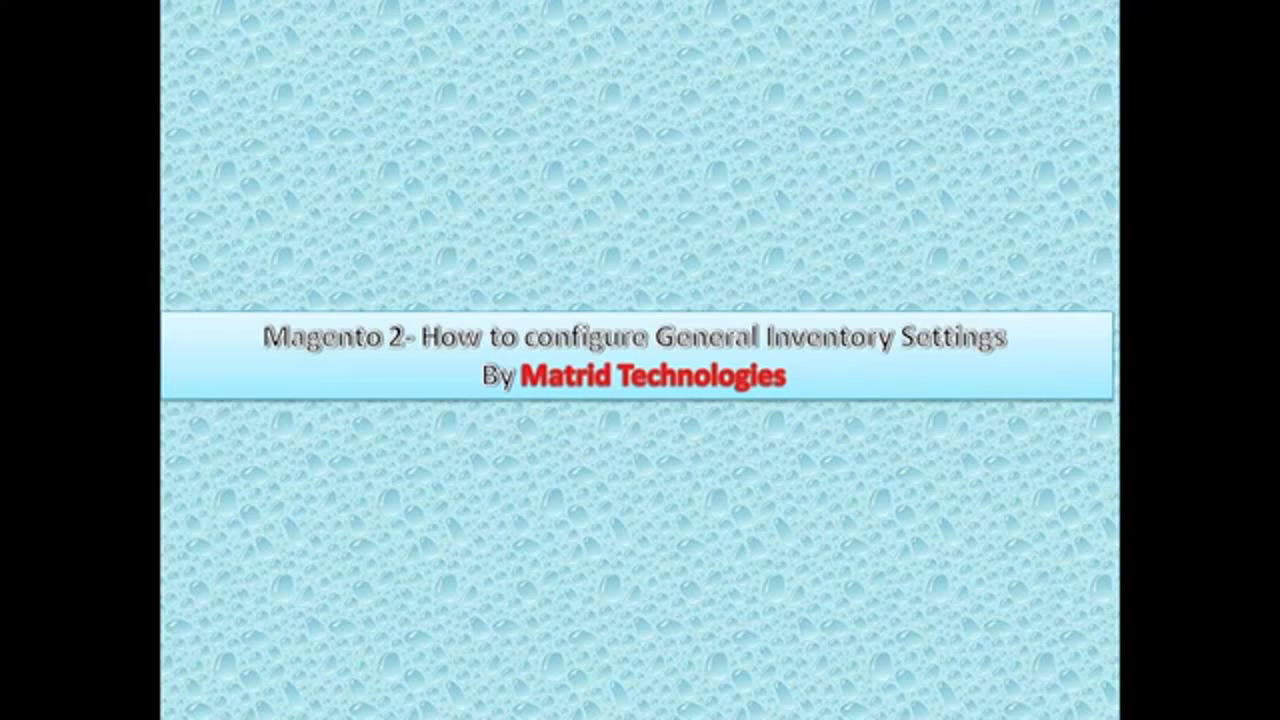
# - Switch to the Firefox window showing the Magento admin Dashboard
pyautogui.hotkey('alt', 'Tab')
pyautogui.hotkey('alt', 'Tab')
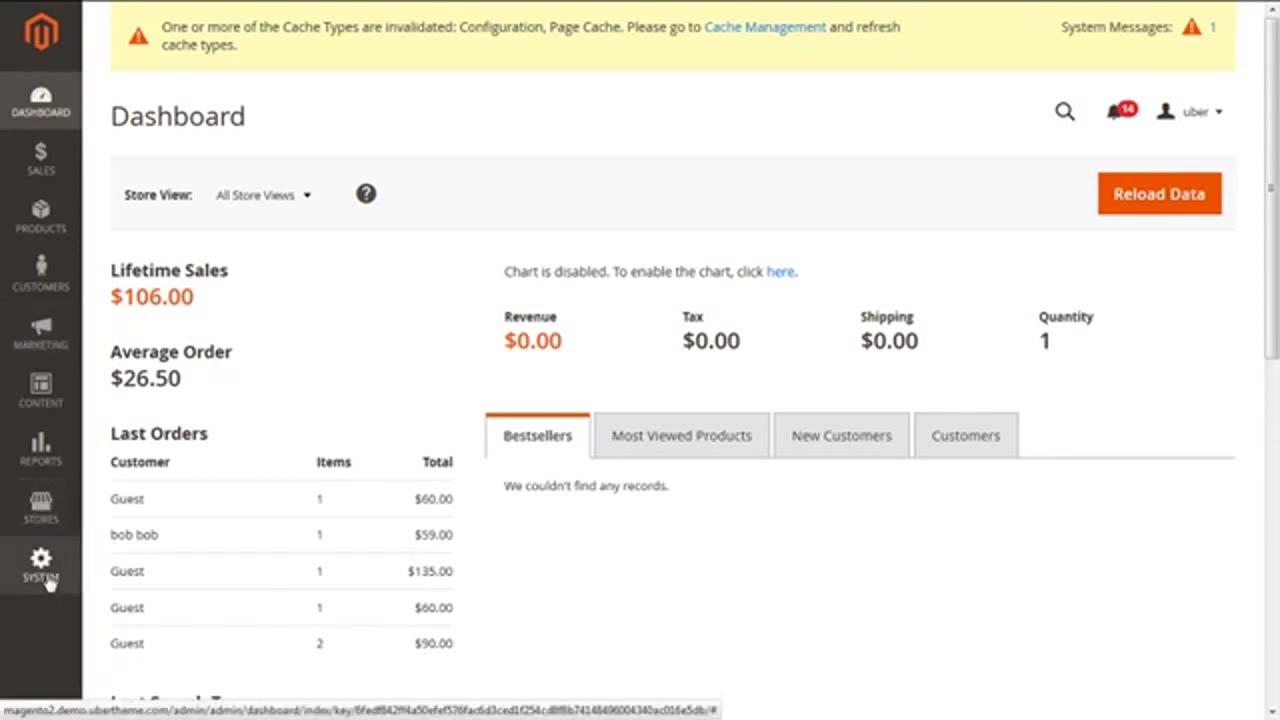
# - Go to Stores > Configuration and expand the CATALOG group in the left panel
pyautogui.click(40, 507)
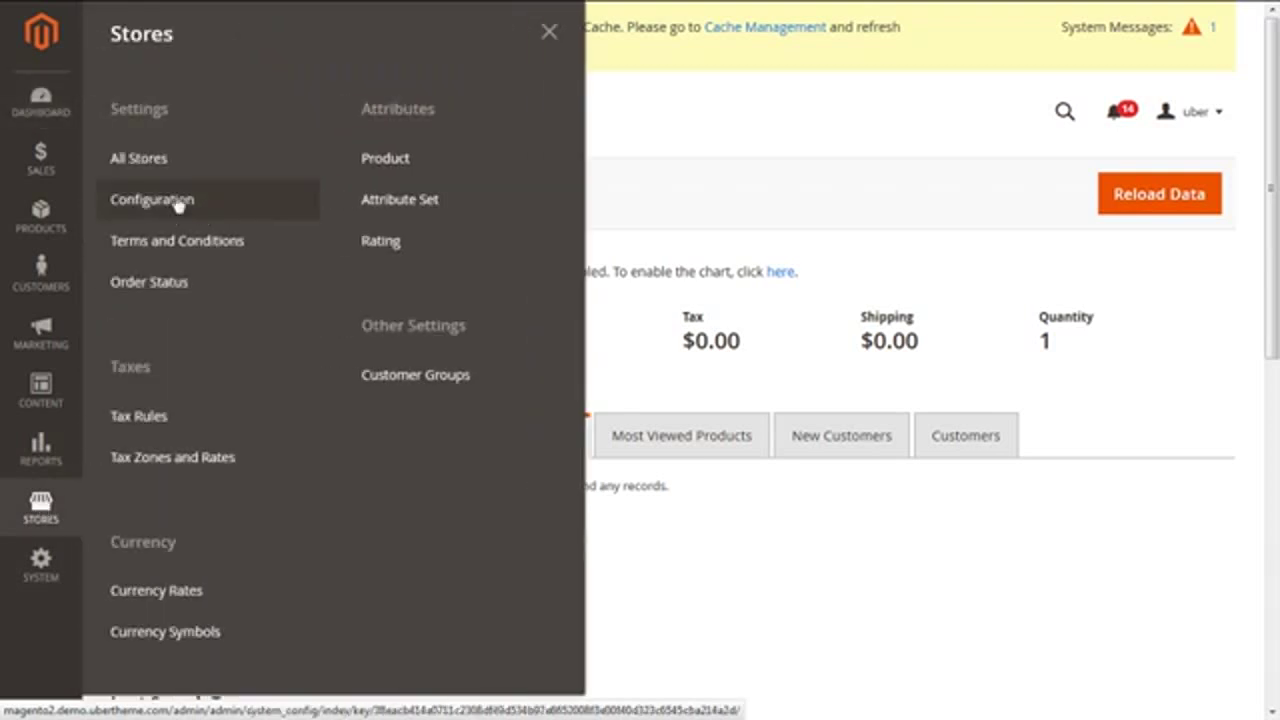
pyautogui.click(176, 207)
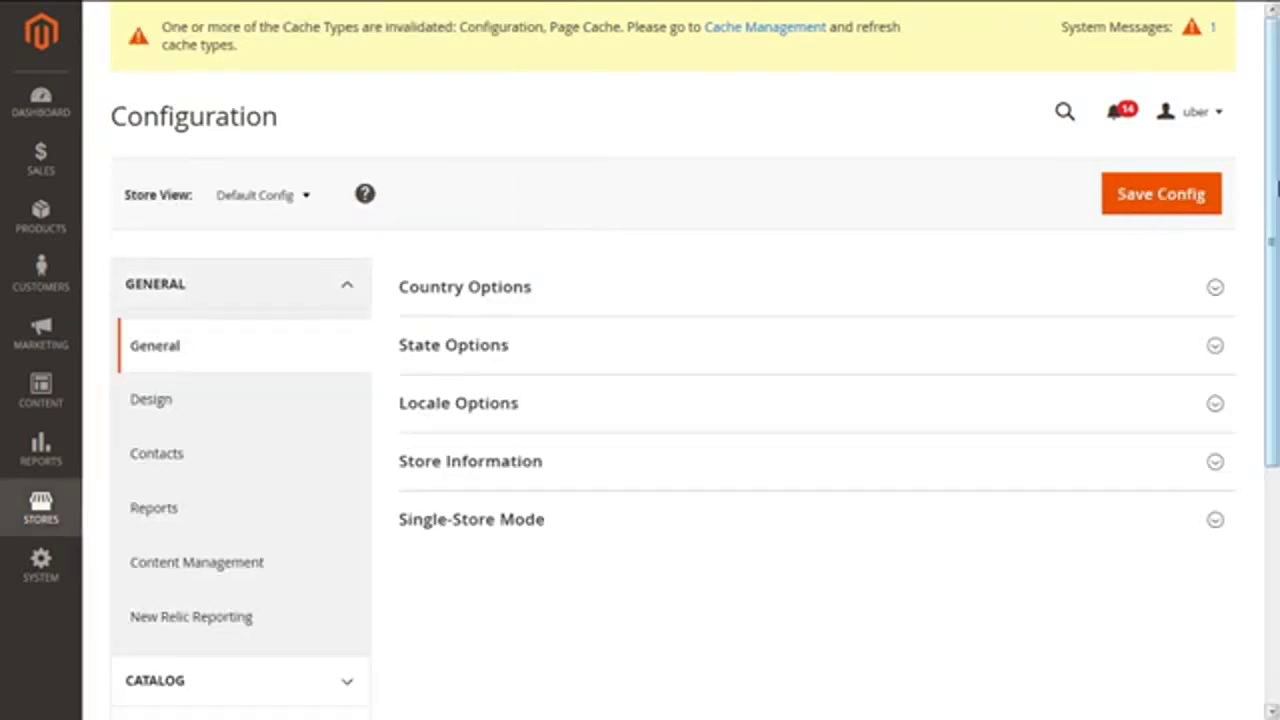
pyautogui.scroll(-1, 1277, 281)
pyautogui.moveTo(1277, 281); pyautogui.dragTo(1277, 392)
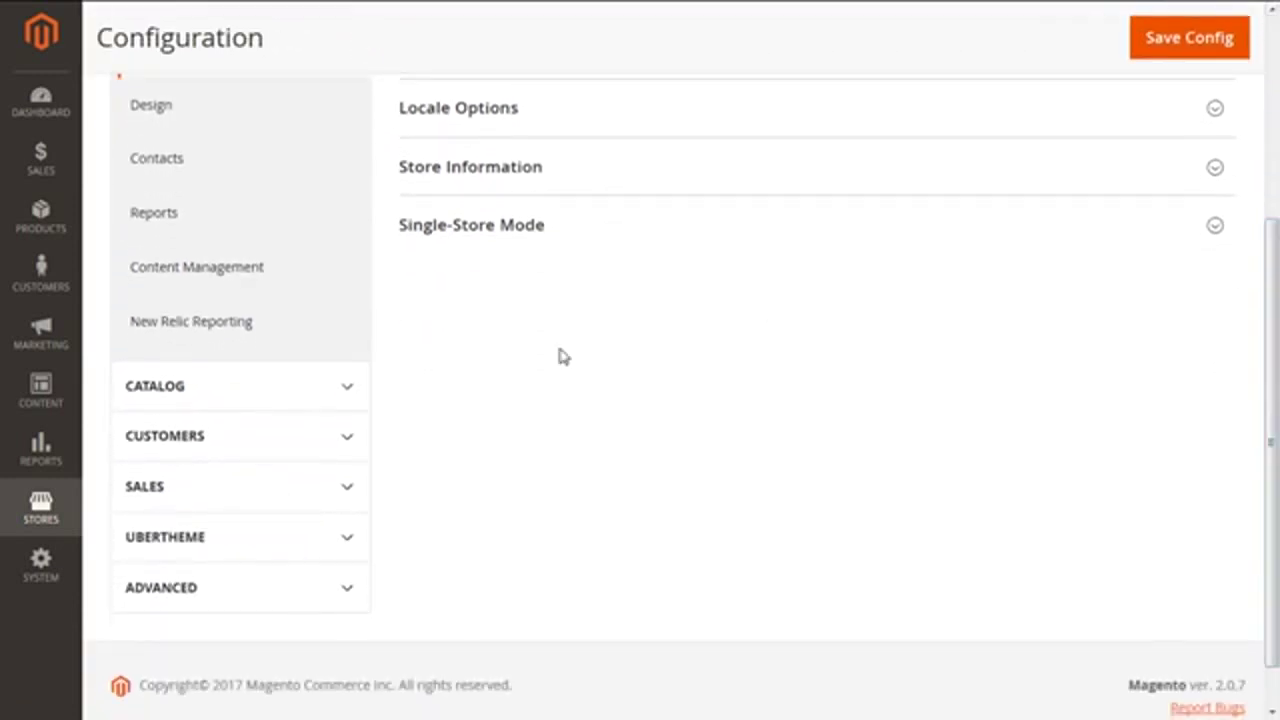
pyautogui.click(295, 391)
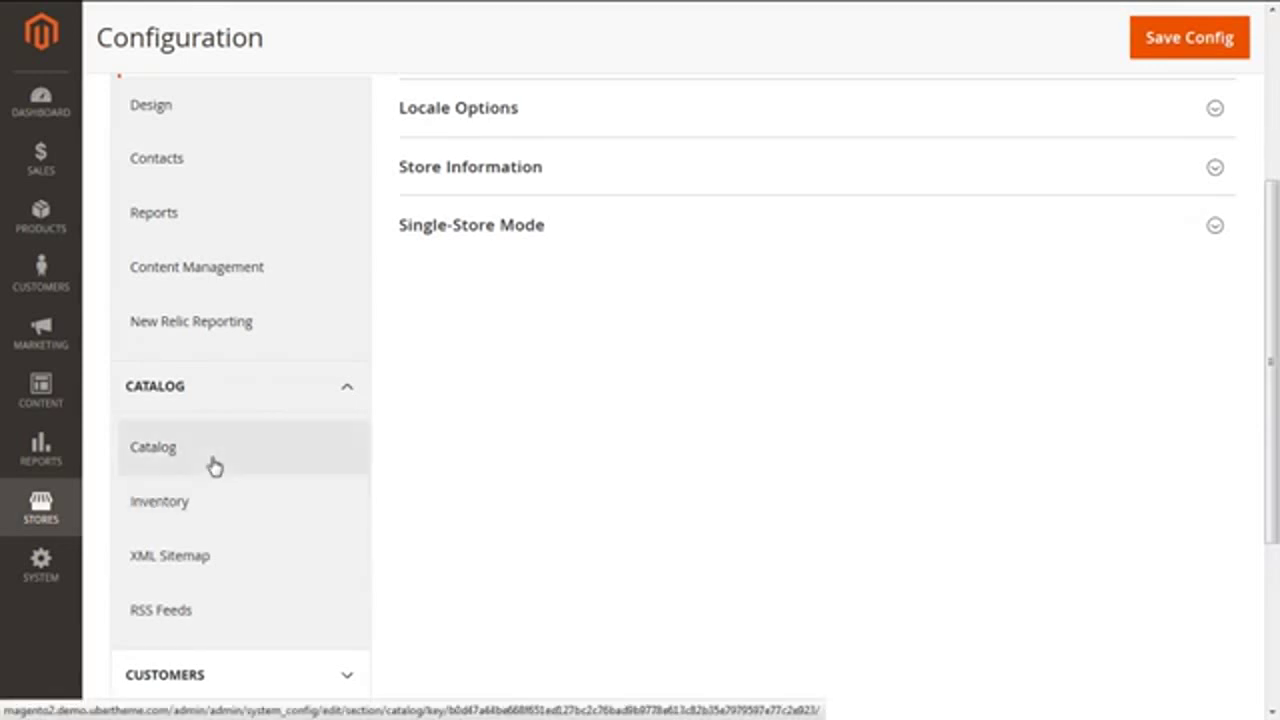
# - Open the Catalog Inventory settings and re-expand the Stock Options section
pyautogui.click(207, 517)
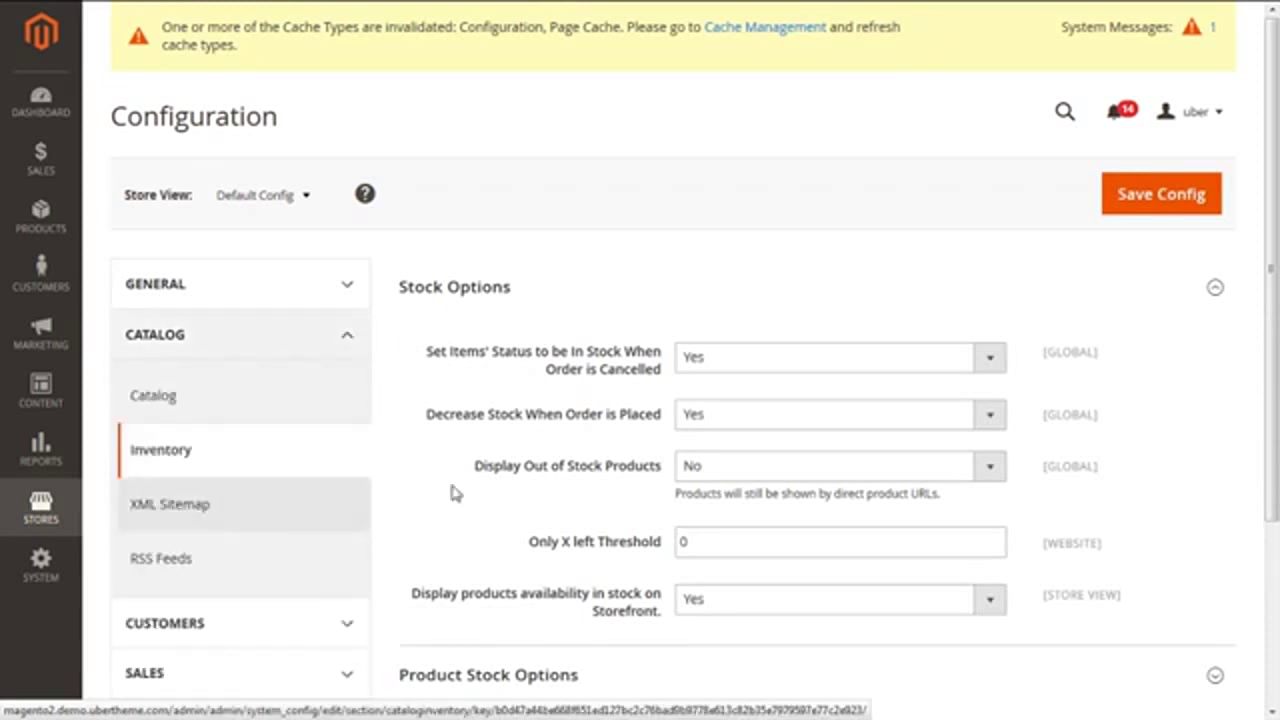
pyautogui.click(1214, 290)
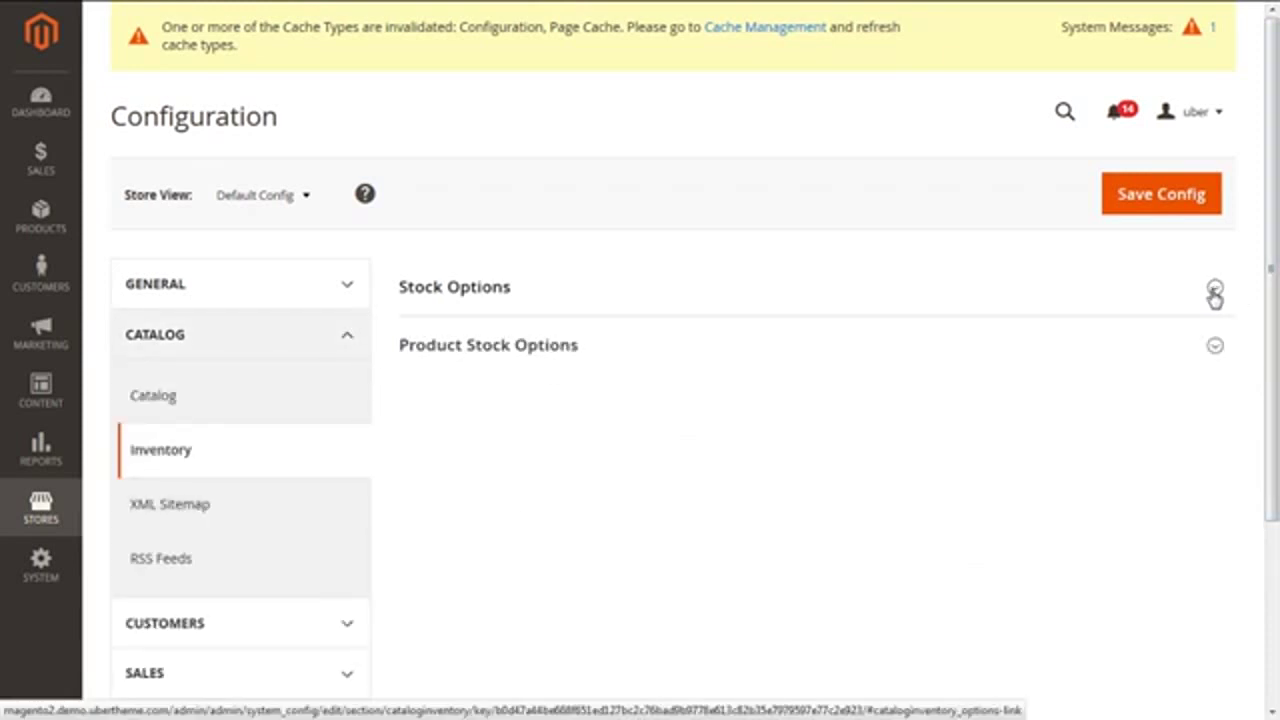
pyautogui.scroll(-2, 1276, 305)
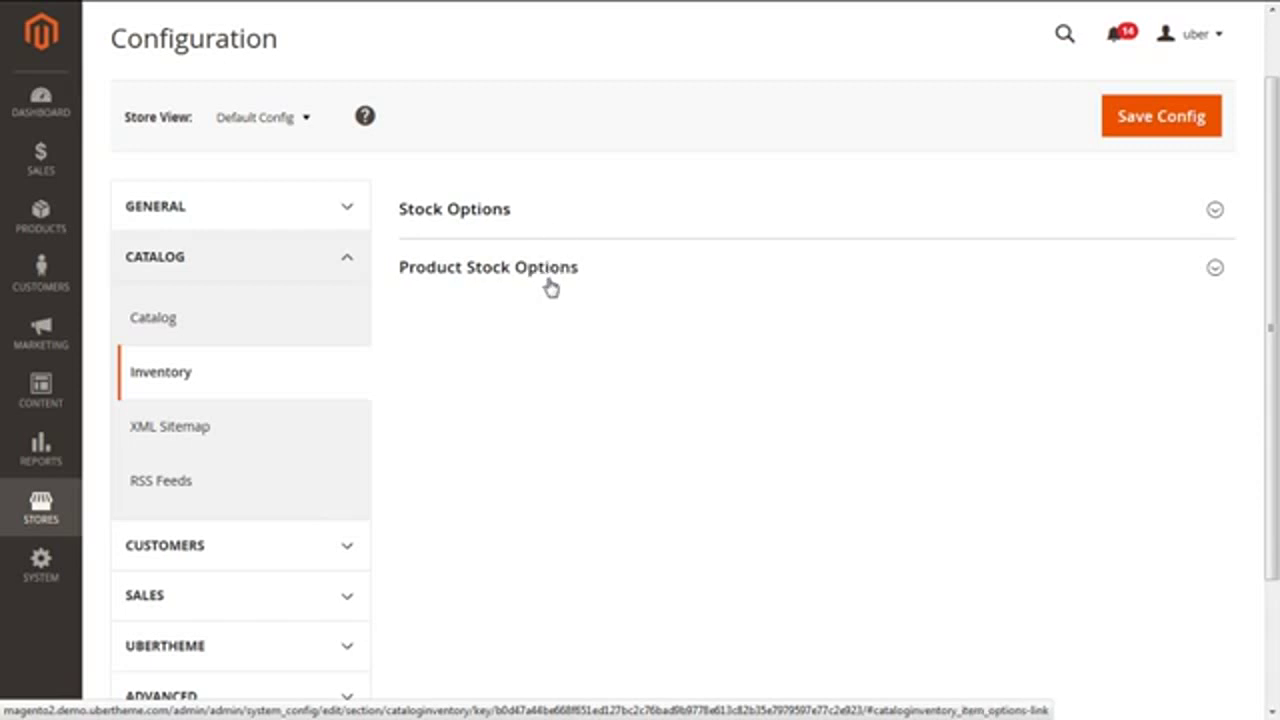
pyautogui.click(1212, 218)
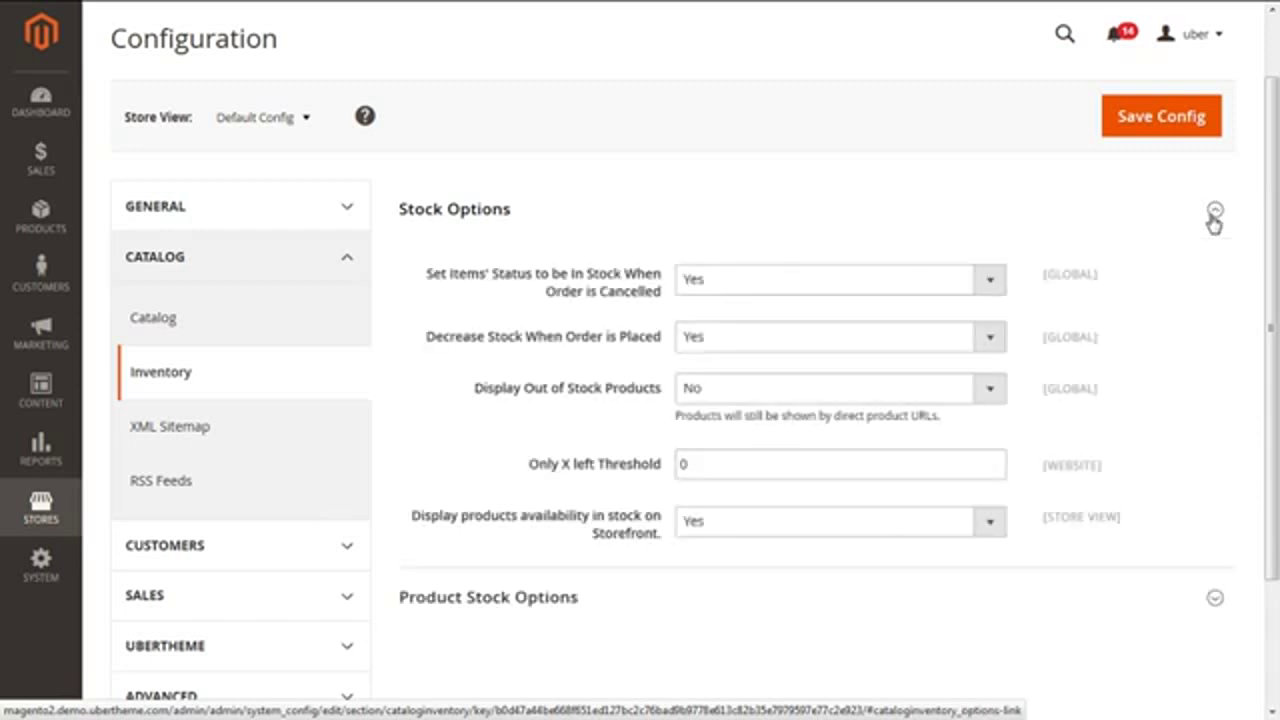
pyautogui.moveTo(1275, 210); pyautogui.dragTo(1277, 268)
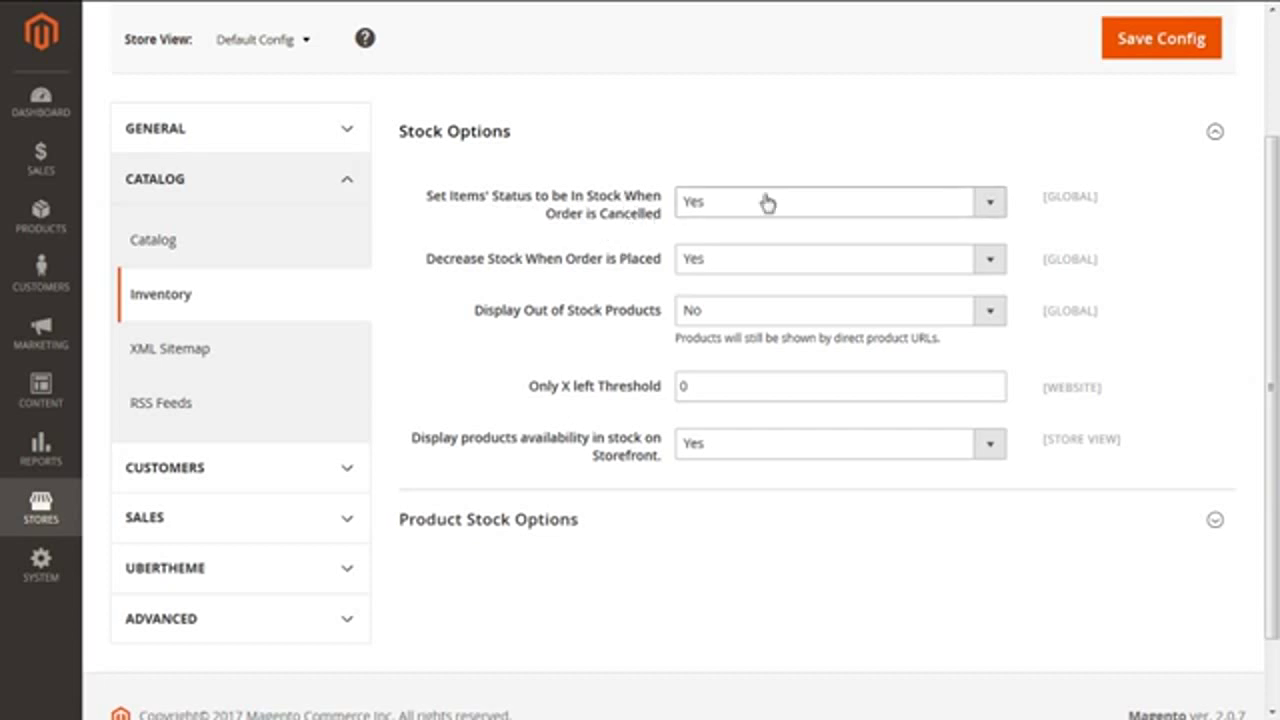
# - Keep Yes for setting cancelled-order items back to In Stock, and note Decrease Stock When Order is Placed
pyautogui.click(985, 208)
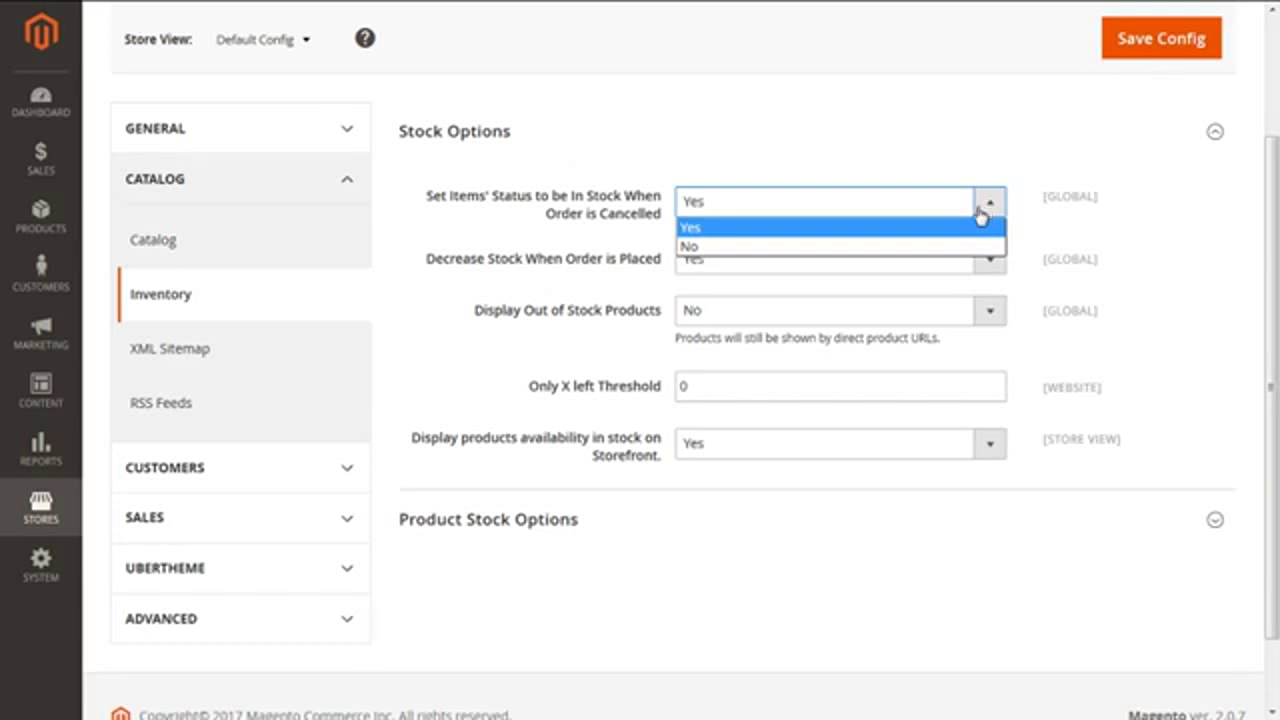
pyautogui.click(965, 228)
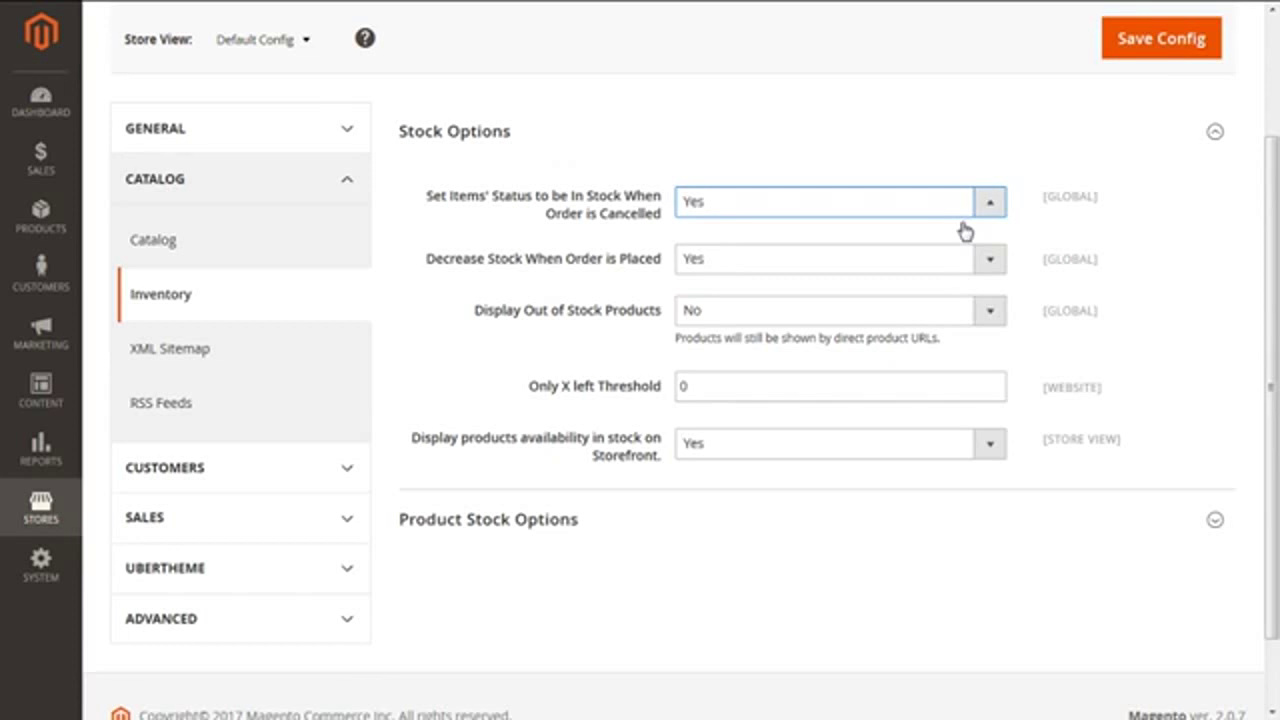
pyautogui.moveTo(660, 258); pyautogui.dragTo(410, 252)
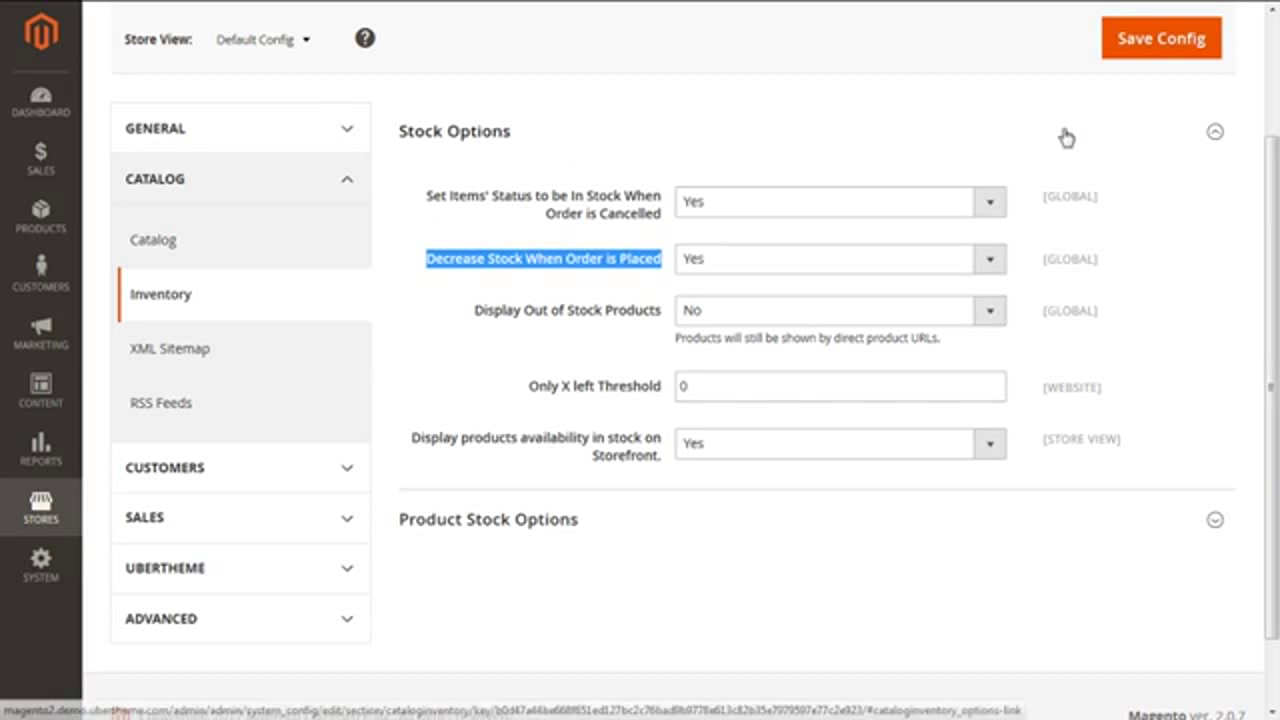
pyautogui.click(997, 268)
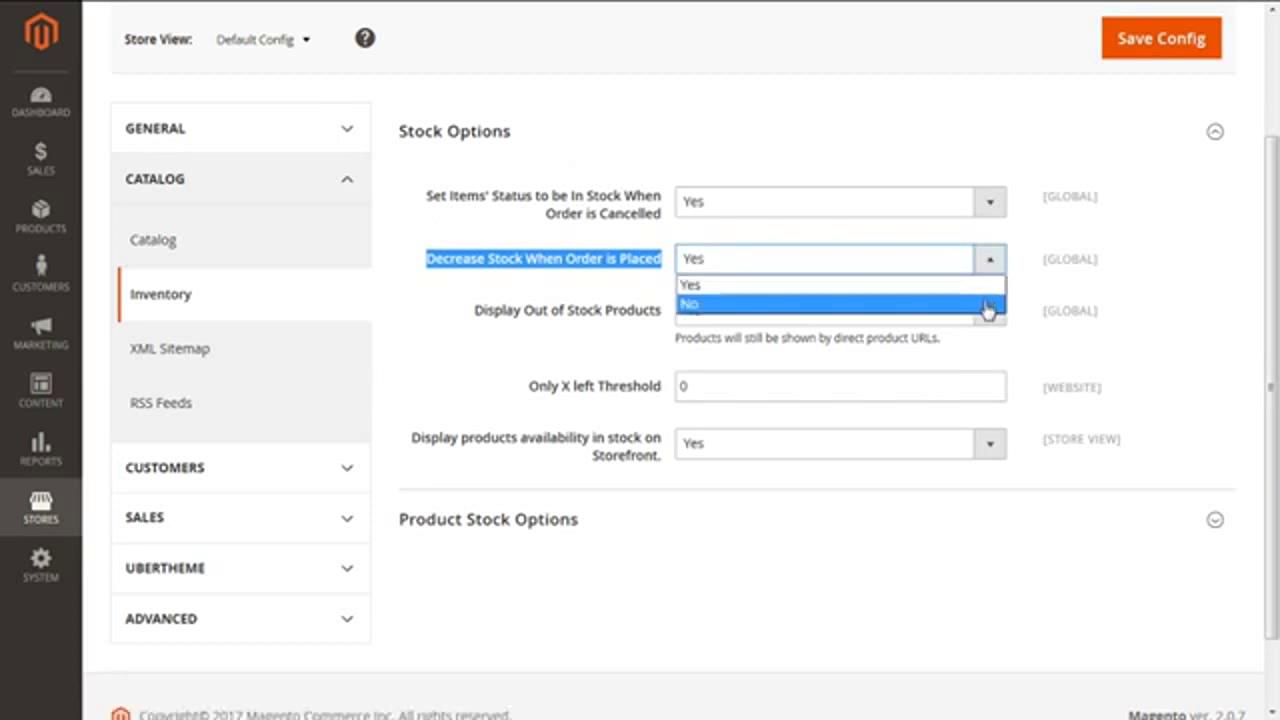
pyautogui.click(989, 270)
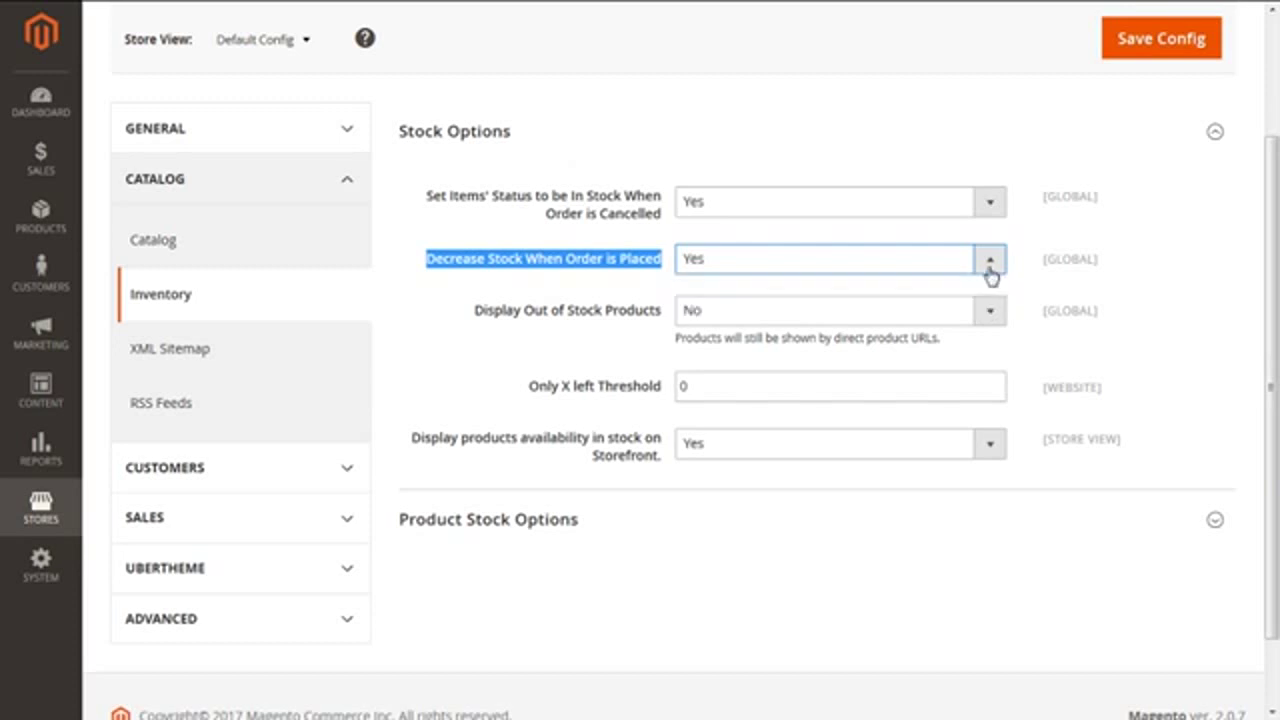
pyautogui.moveTo(666, 326)
pyautogui.mouseDown()
pyautogui.moveTo(499, 330)
pyautogui.moveTo(474, 314)
pyautogui.moveTo(661, 329)
pyautogui.mouseUp()
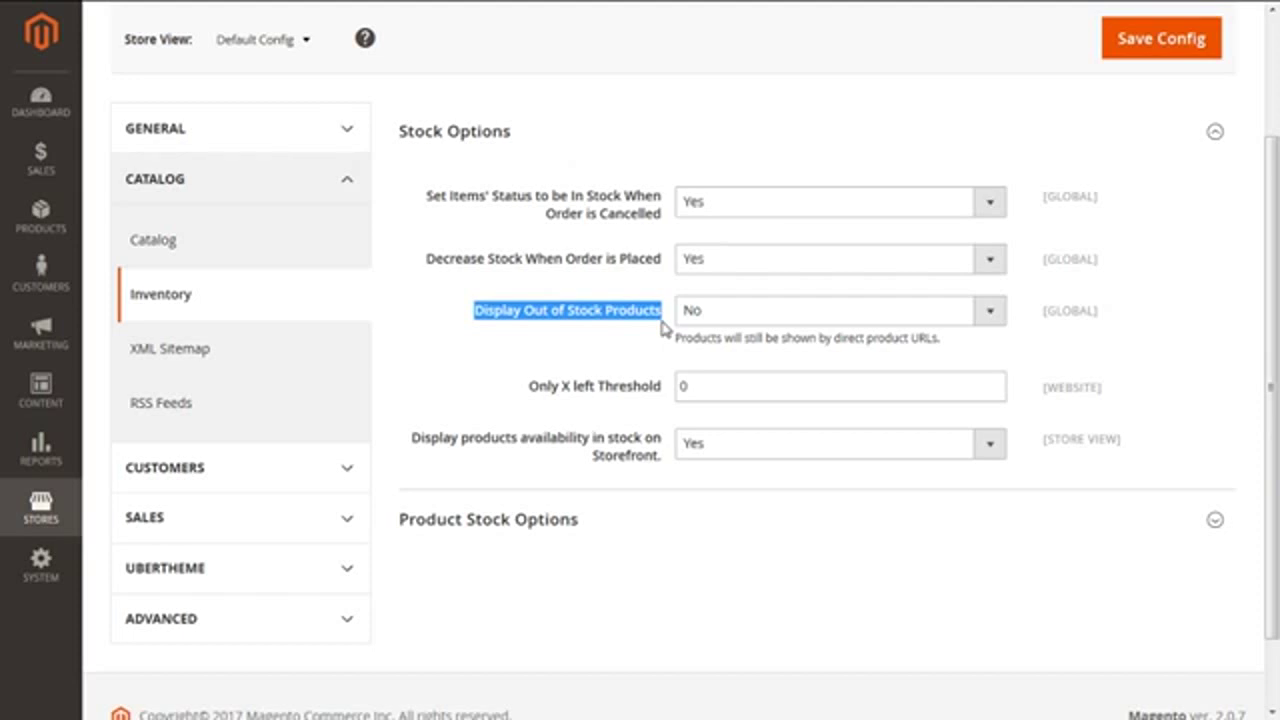
pyautogui.click(997, 312)
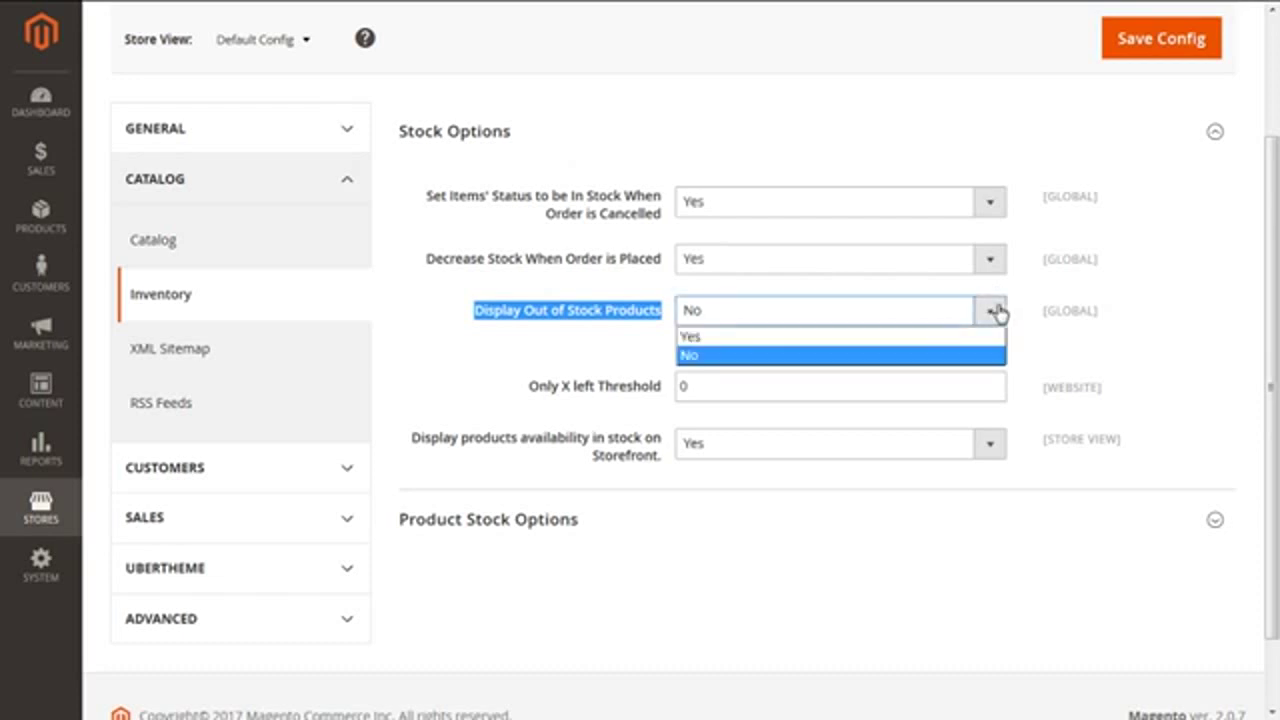
pyautogui.click(997, 312)
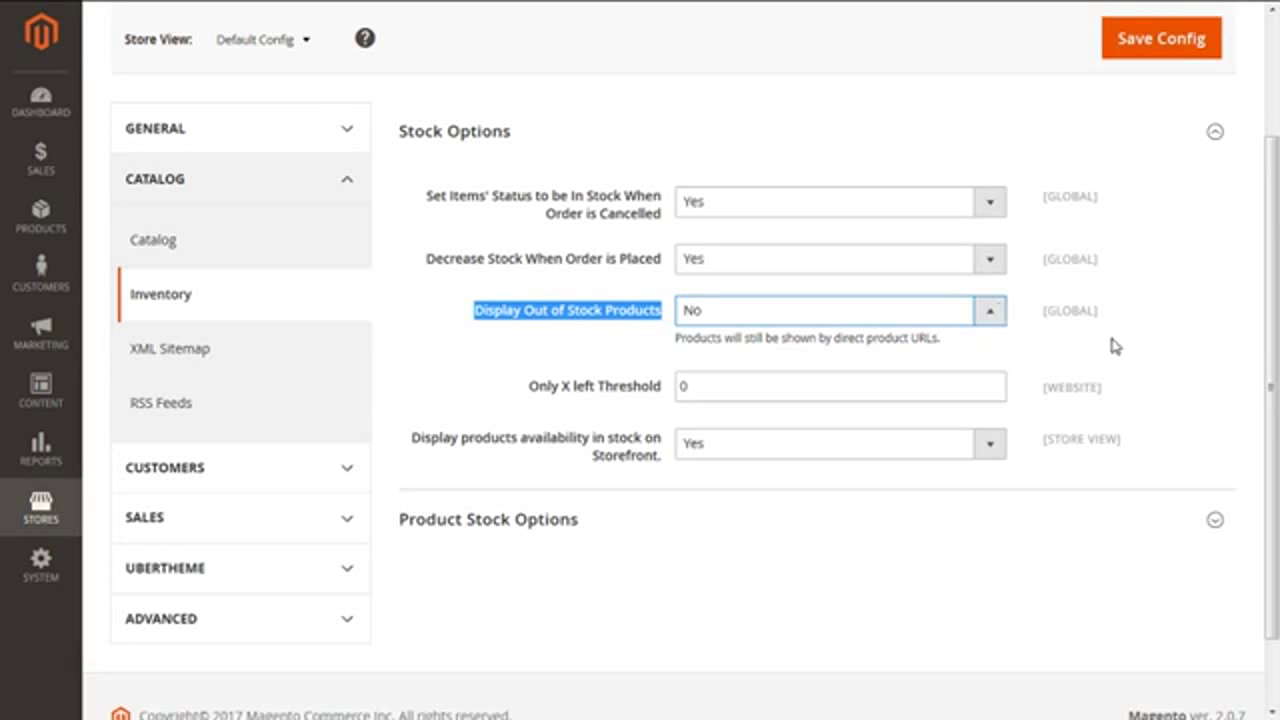
pyautogui.moveTo(529, 388); pyautogui.dragTo(664, 392)
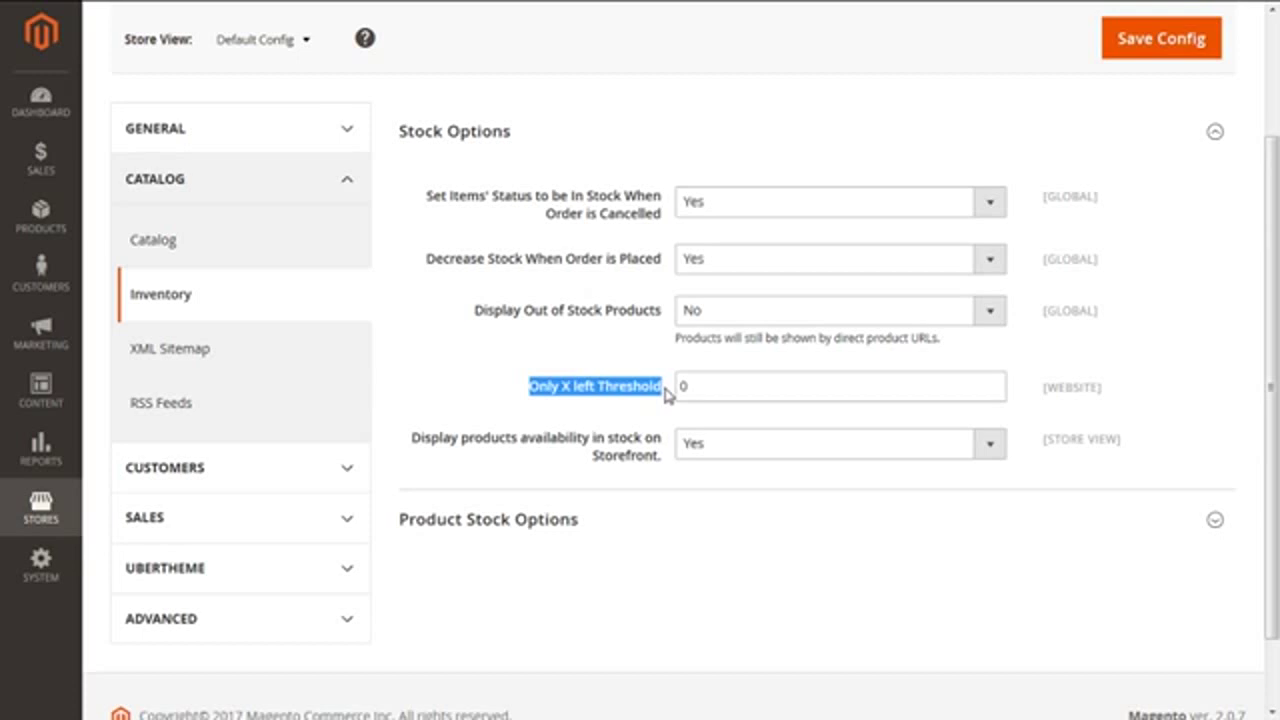
# - Change the Only X left Threshold from 0 to 5
pyautogui.click(714, 389)
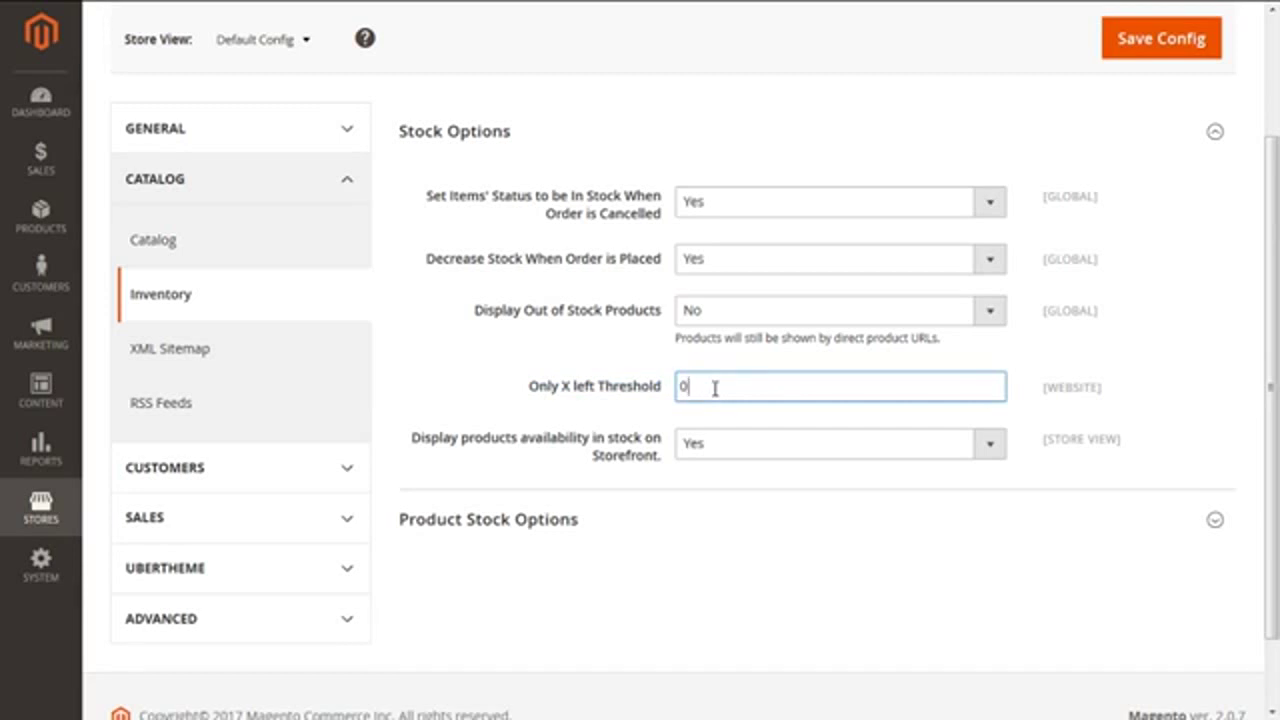
pyautogui.press('BackSpace')
pyautogui.write('5')
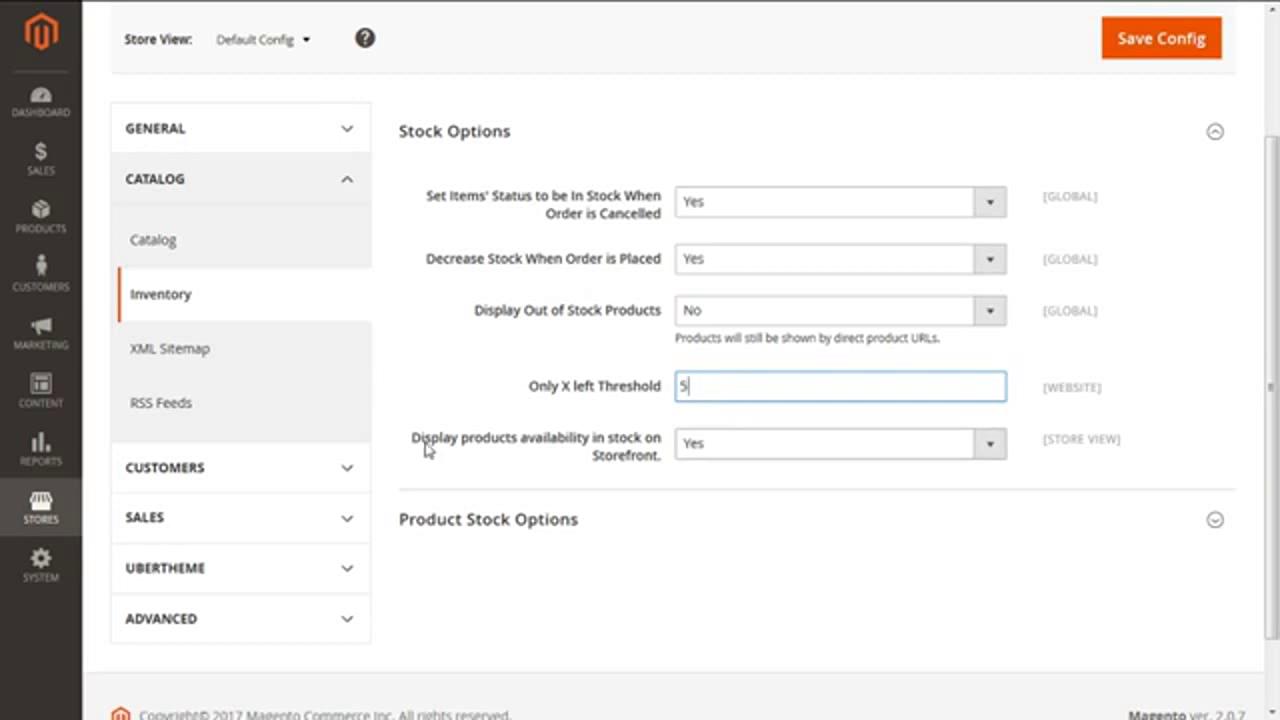
# - Keep storefront stock availability display at Yes and expand Product Stock Options
pyautogui.moveTo(412, 446); pyautogui.dragTo(667, 465)
pyautogui.click(992, 446)
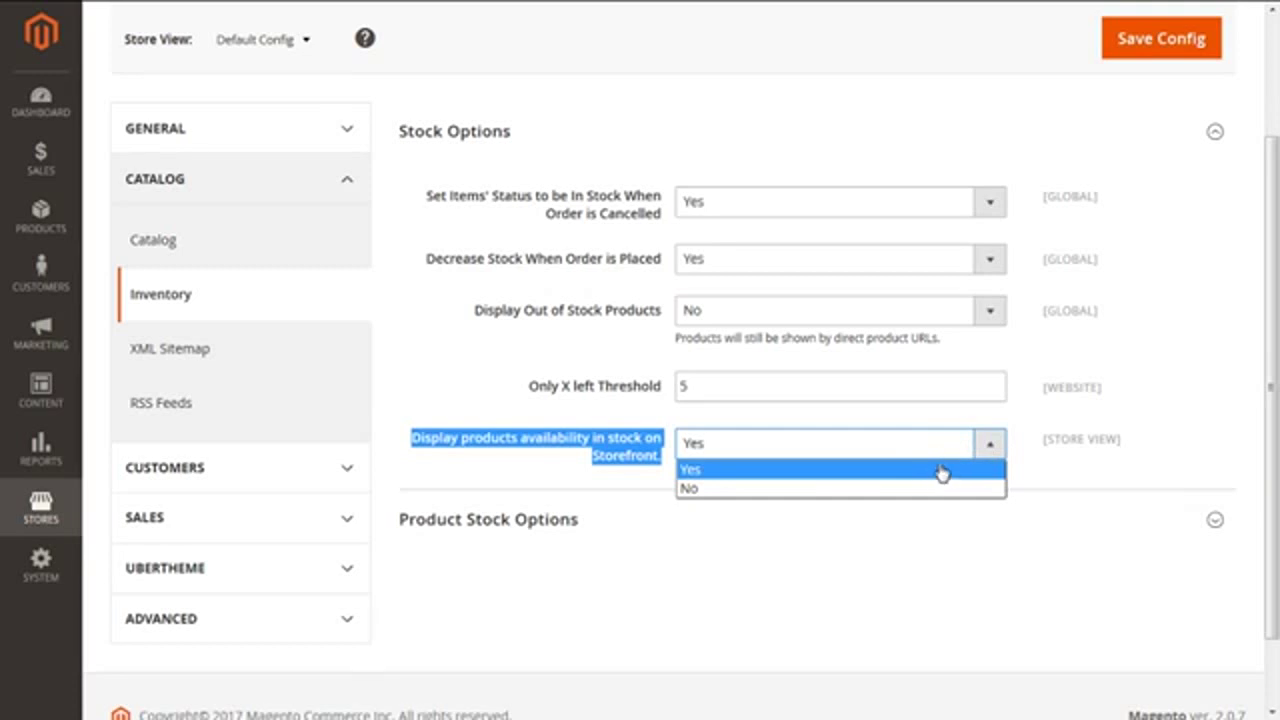
pyautogui.click(853, 482)
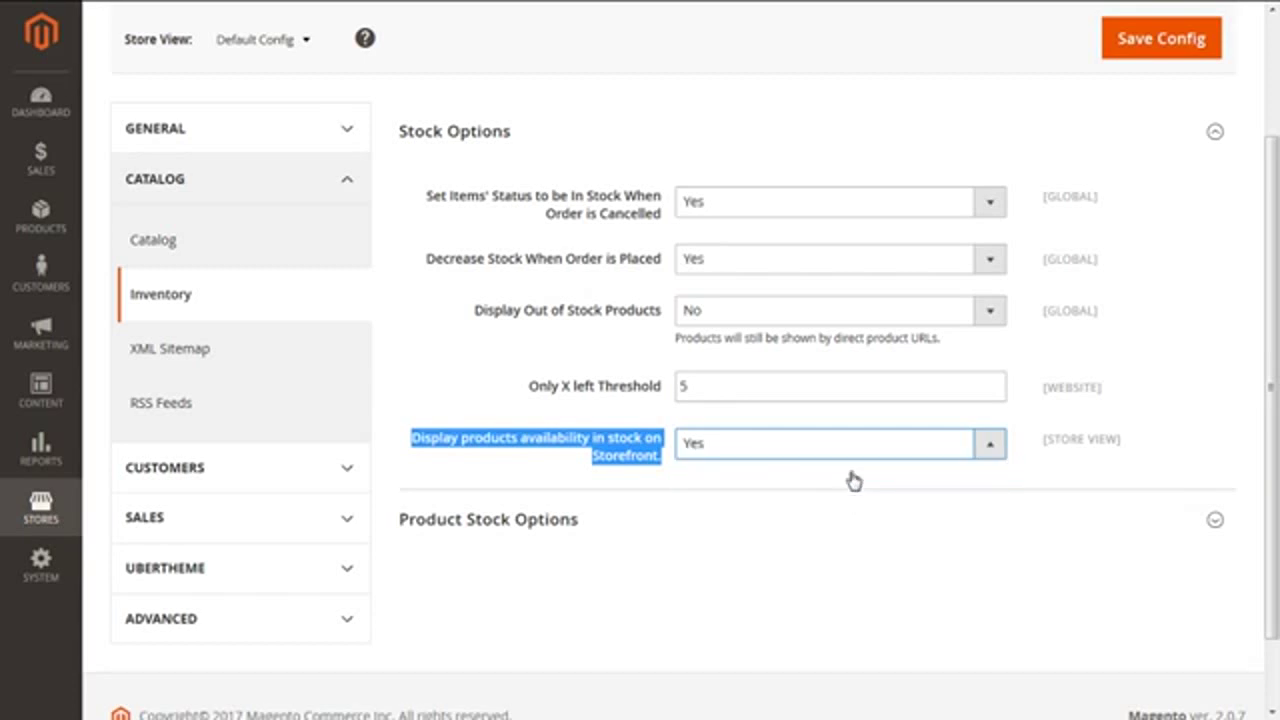
pyautogui.click(1103, 516)
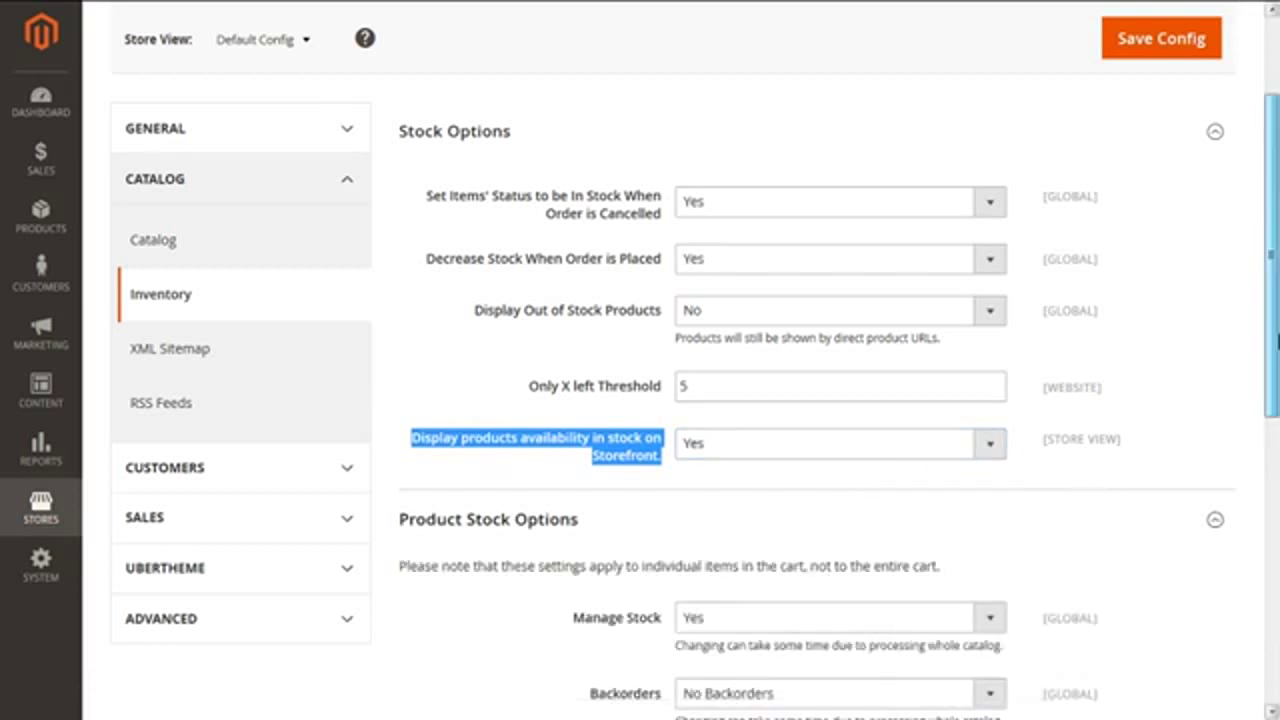
# - Review the per-item cart settings note and show the Yes/No choices for Manage Stock
pyautogui.scroll(-1, 1276, 402)
pyautogui.moveTo(1276, 402); pyautogui.dragTo(1276, 469)
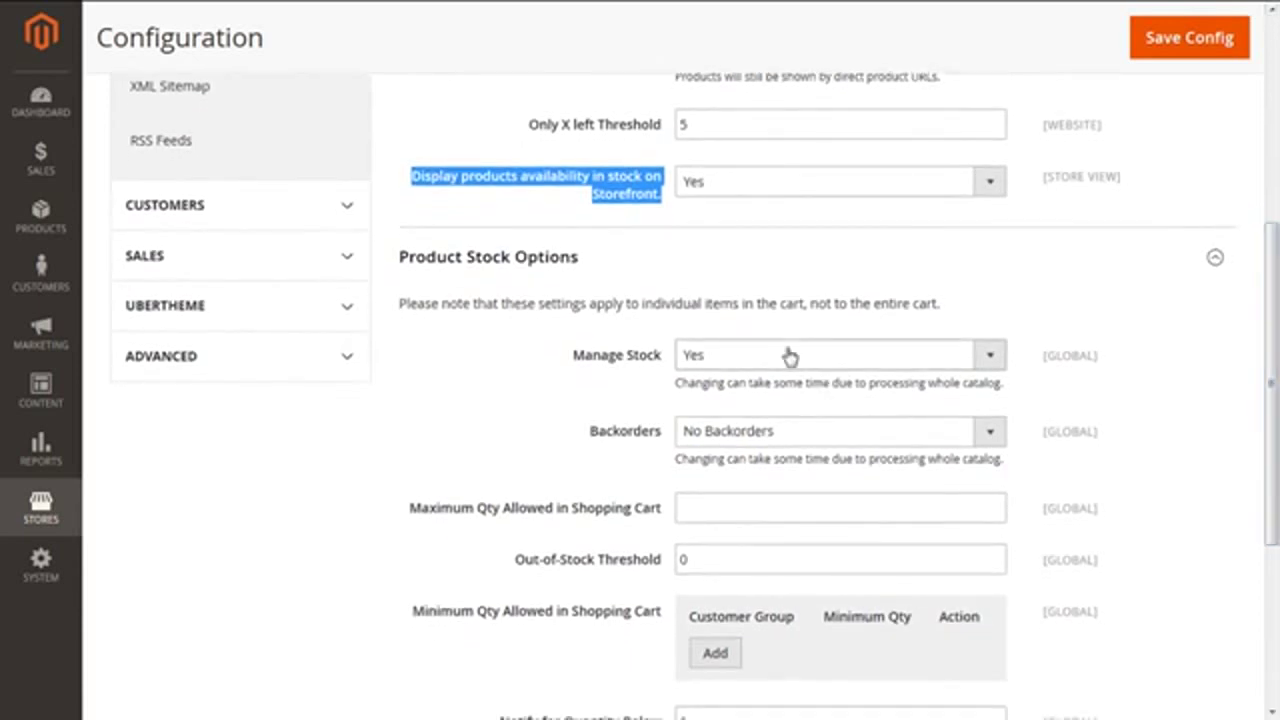
pyautogui.moveTo(594, 274); pyautogui.dragTo(531, 272)
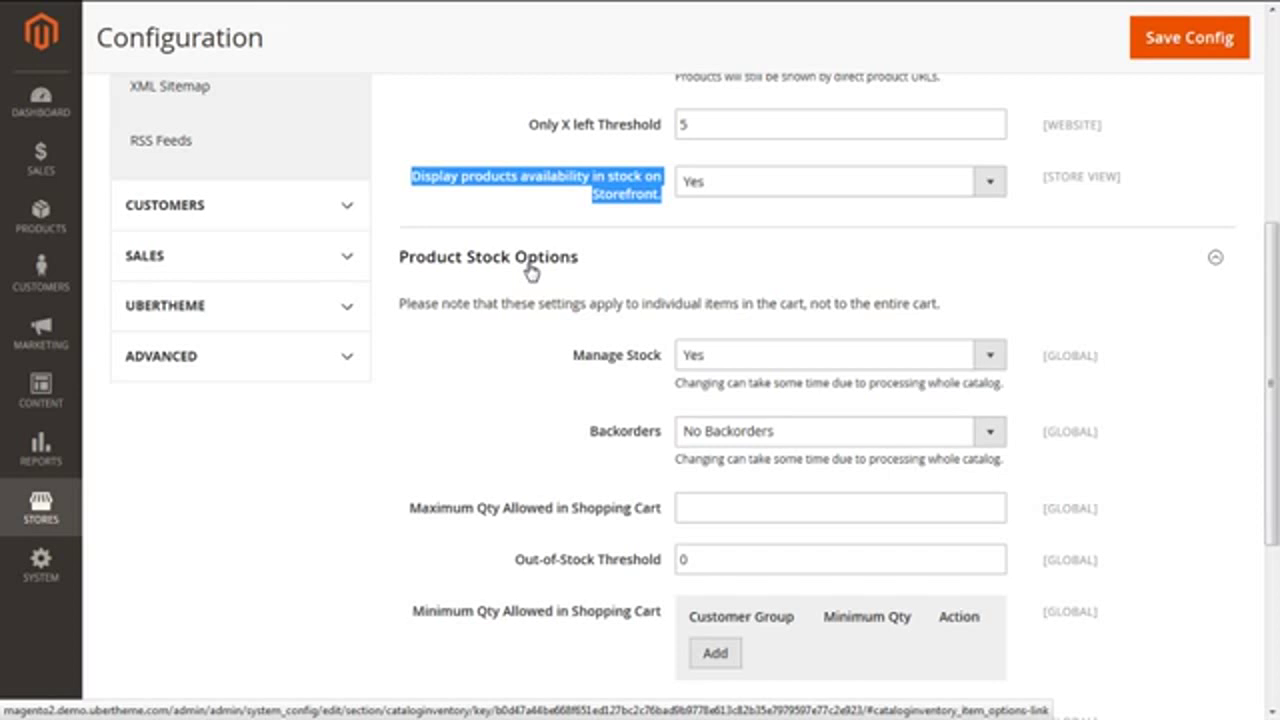
pyautogui.moveTo(950, 303); pyautogui.dragTo(410, 303)
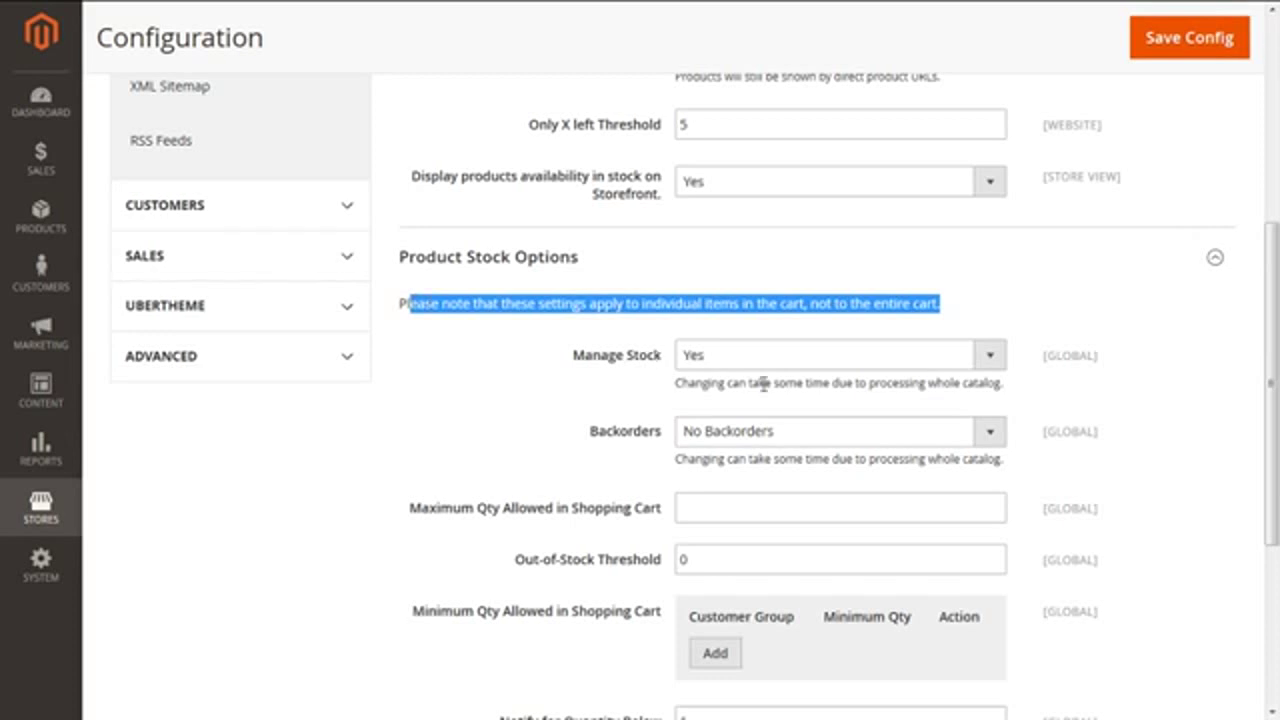
pyautogui.moveTo(663, 357); pyautogui.dragTo(575, 360)
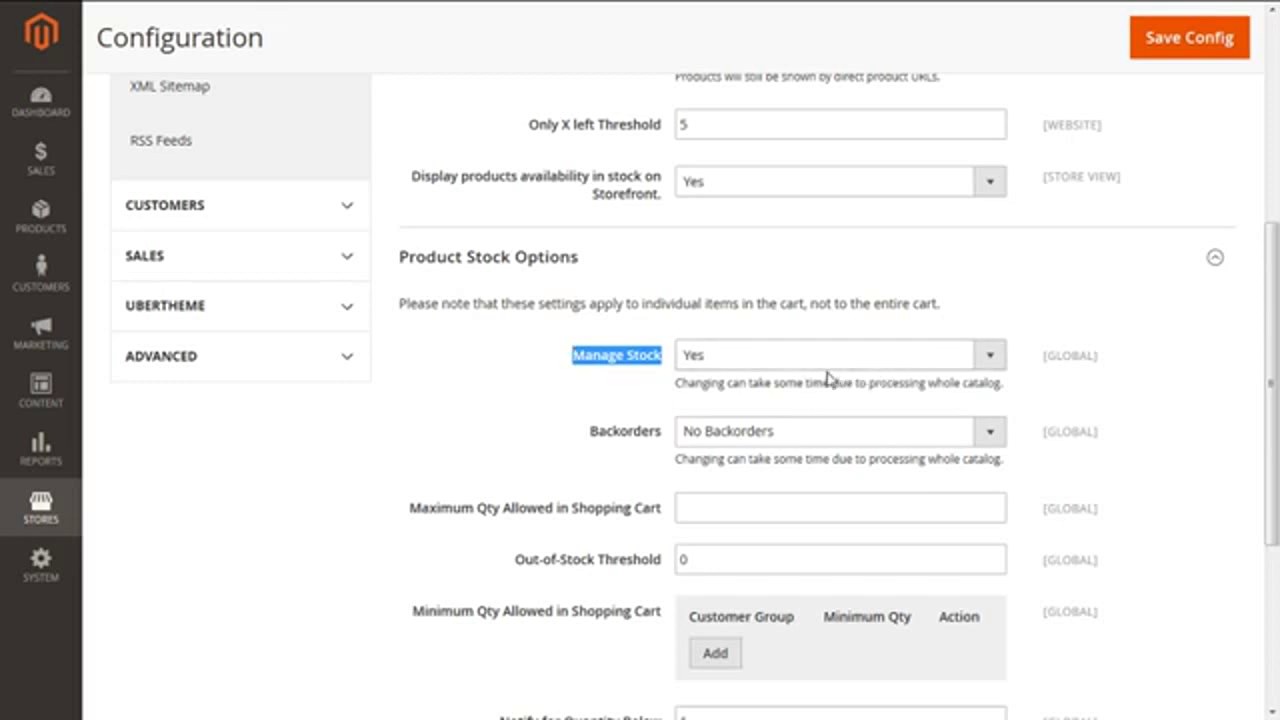
pyautogui.click(995, 367)
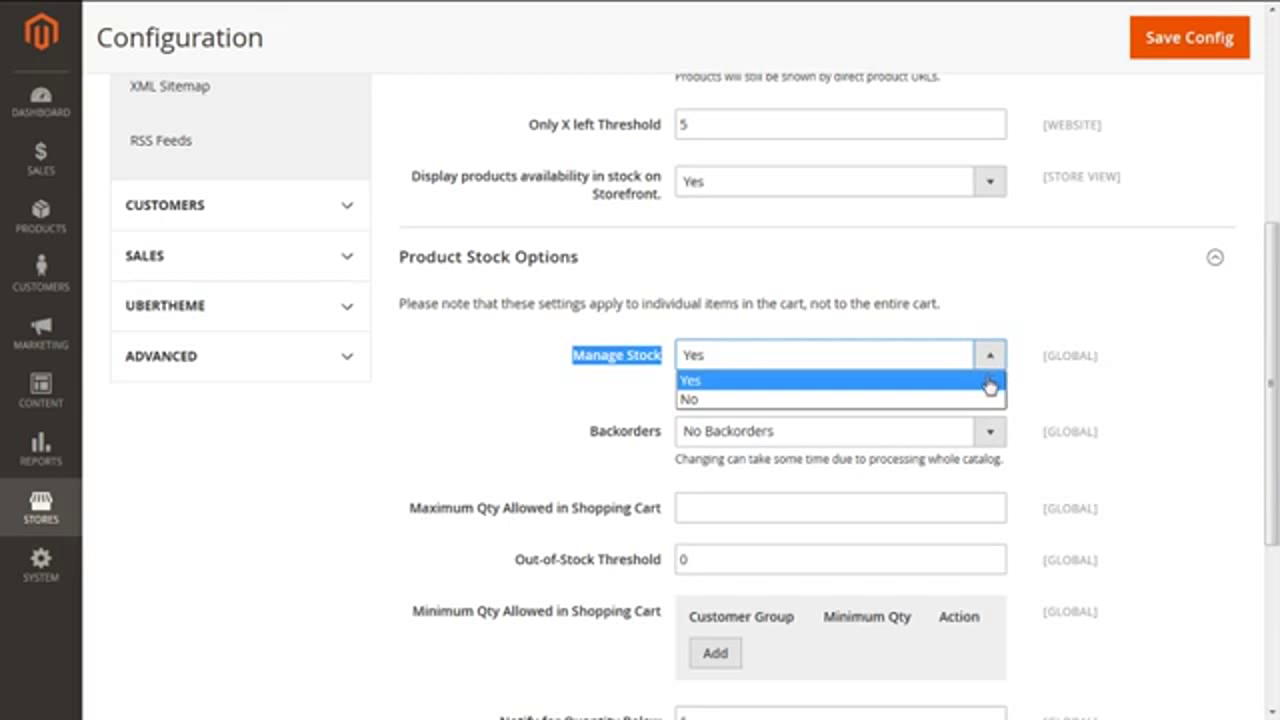
pyautogui.click(990, 380)
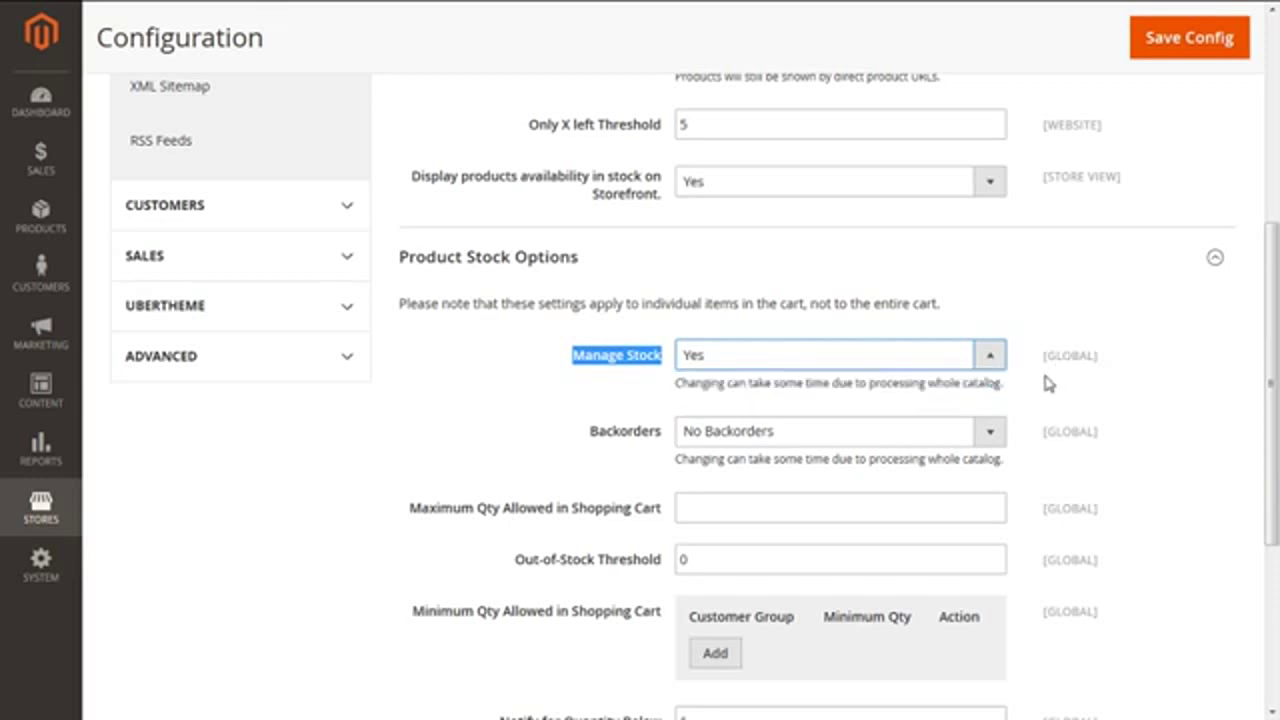
pyautogui.moveTo(1274, 322); pyautogui.dragTo(1276, 382)
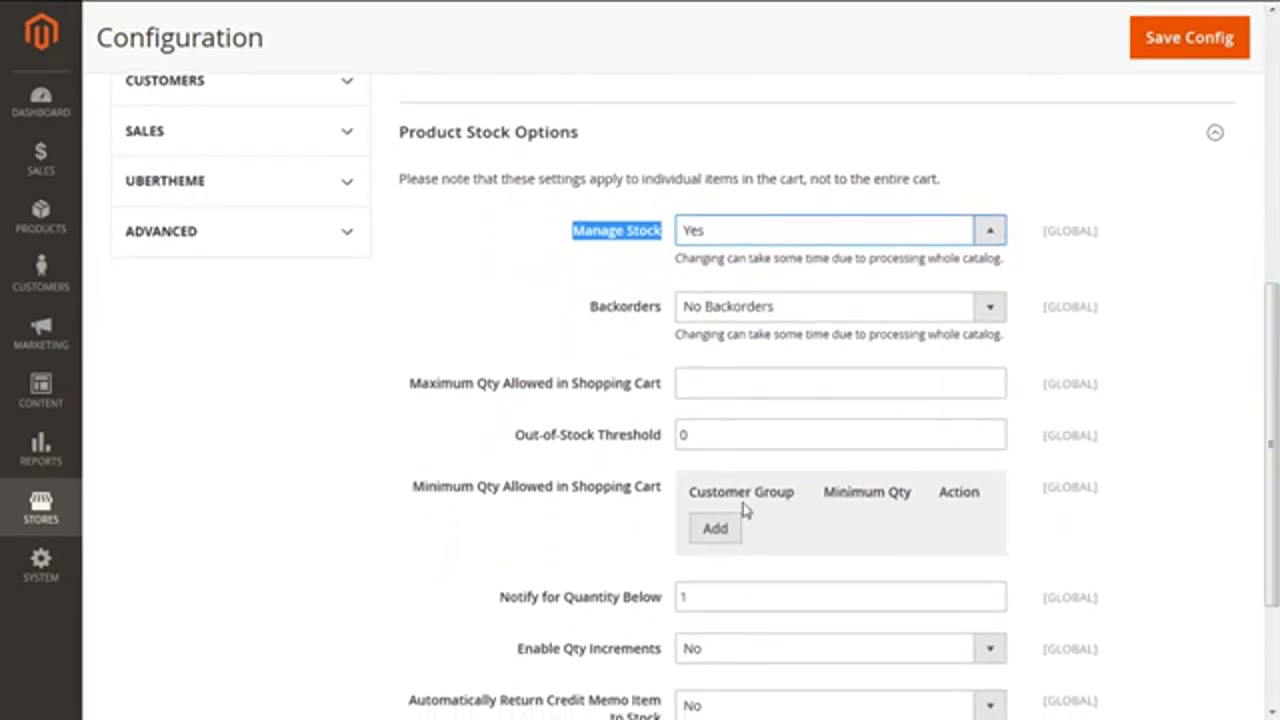
pyautogui.moveTo(668, 310); pyautogui.dragTo(586, 309)
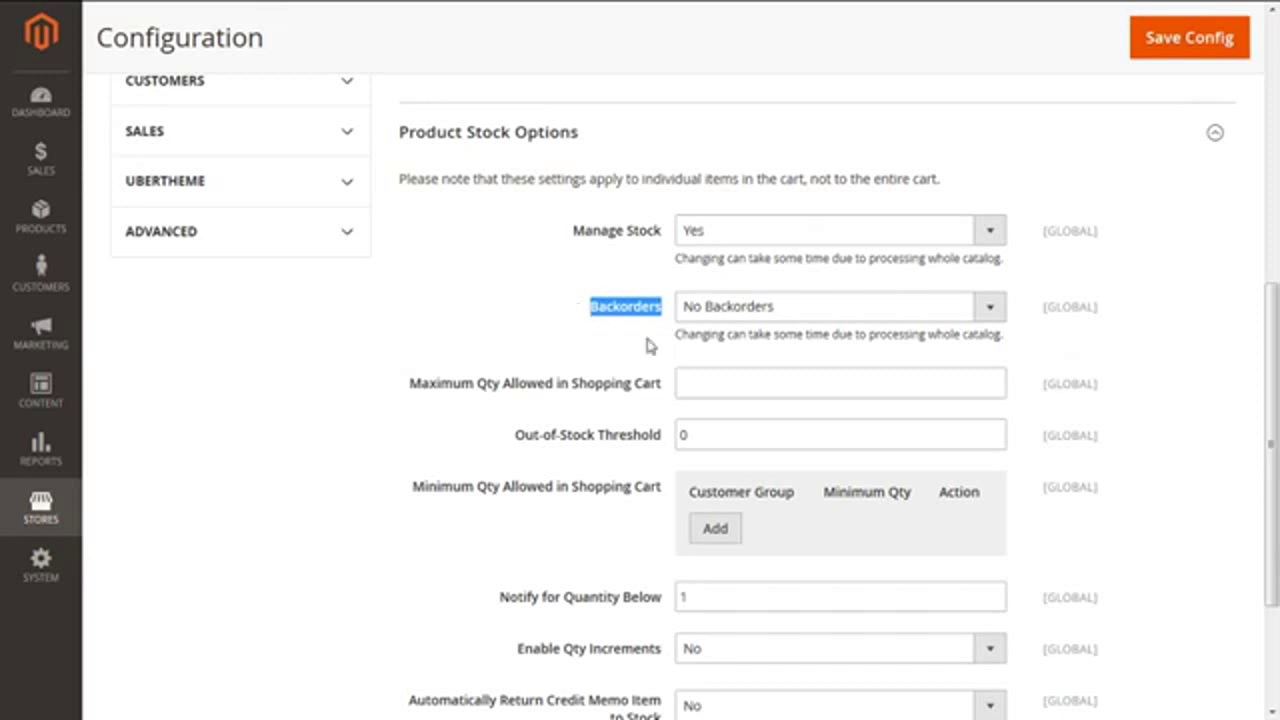
pyautogui.click(996, 313)
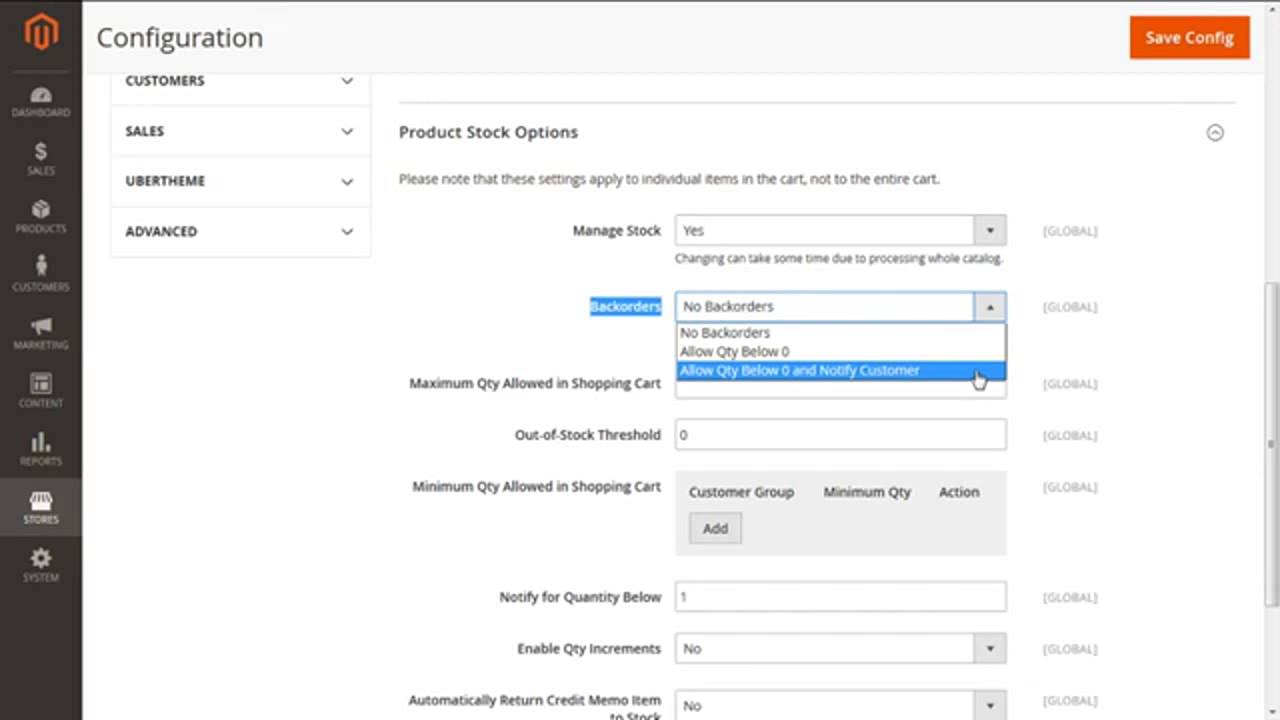
pyautogui.click(922, 338)
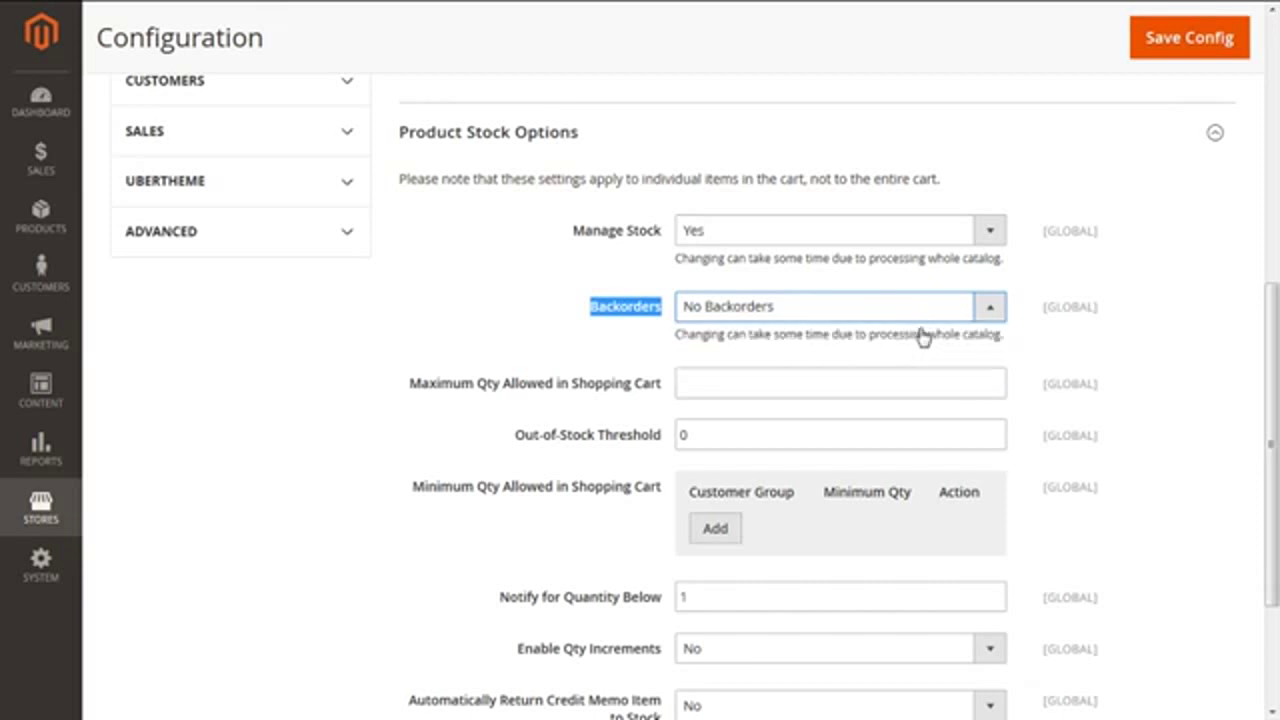
pyautogui.click(806, 381)
pyautogui.moveTo(665, 390); pyautogui.dragTo(406, 396)
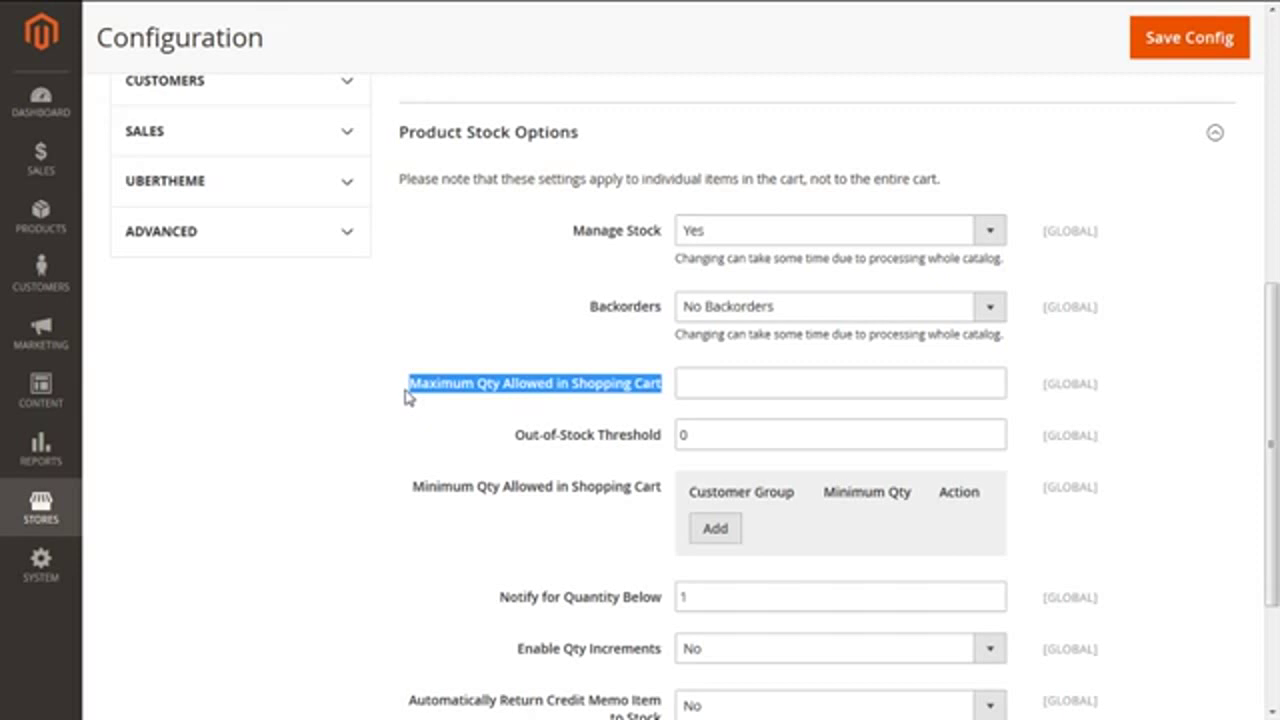
# - Enter 1000 as Maximum Qty Allowed in Shopping Cart, then review Out-of-Stock Threshold (0) and Minimum Qty
pyautogui.click(737, 384)
pyautogui.write('1000')
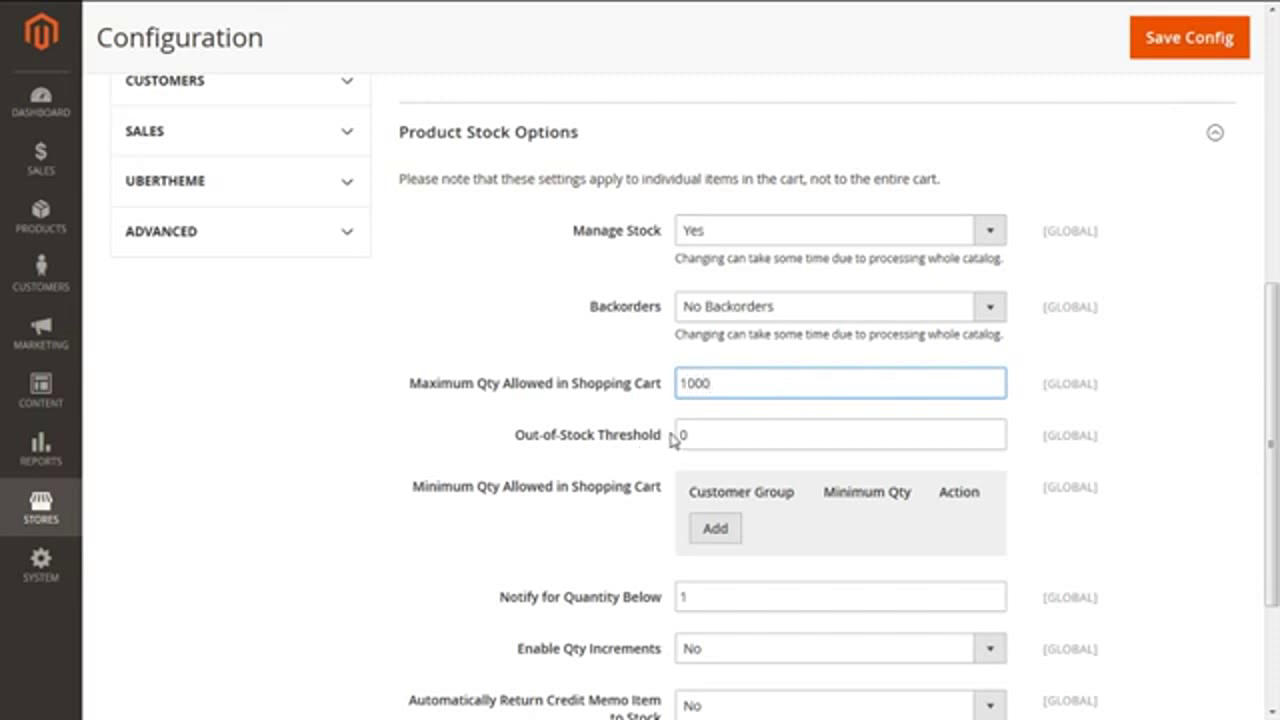
pyautogui.moveTo(666, 437); pyautogui.dragTo(510, 455)
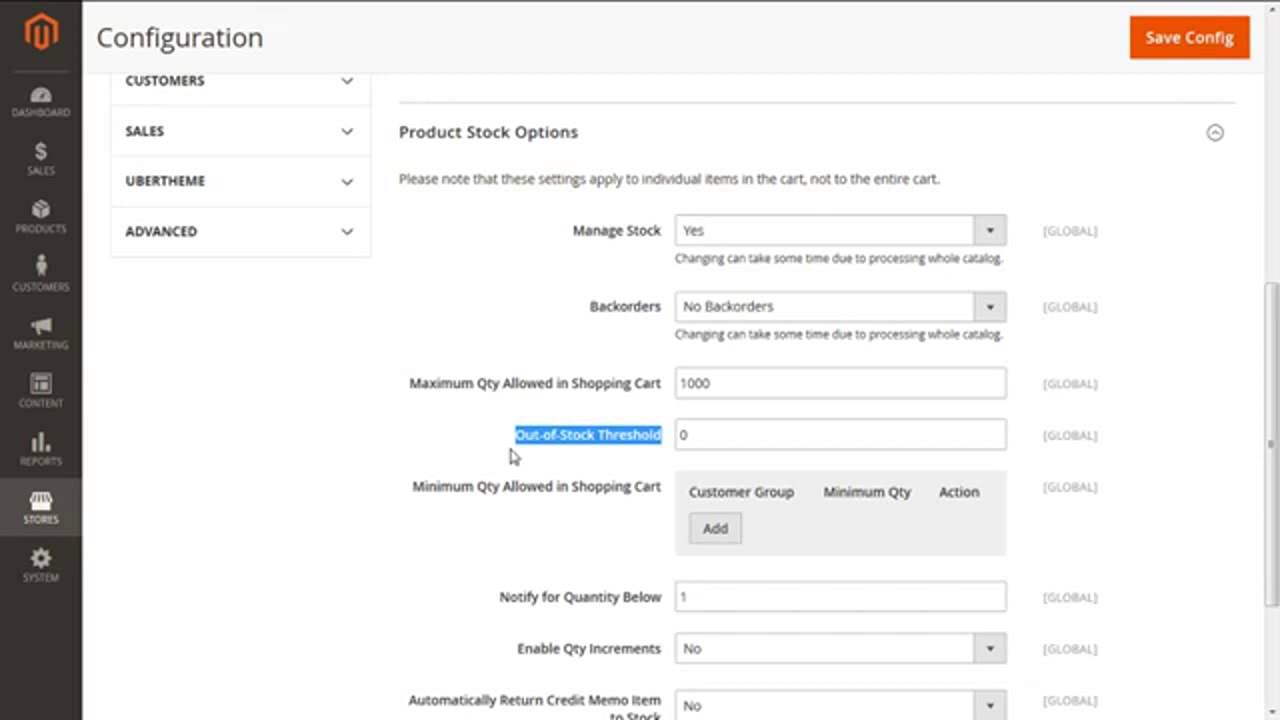
pyautogui.click(709, 437)
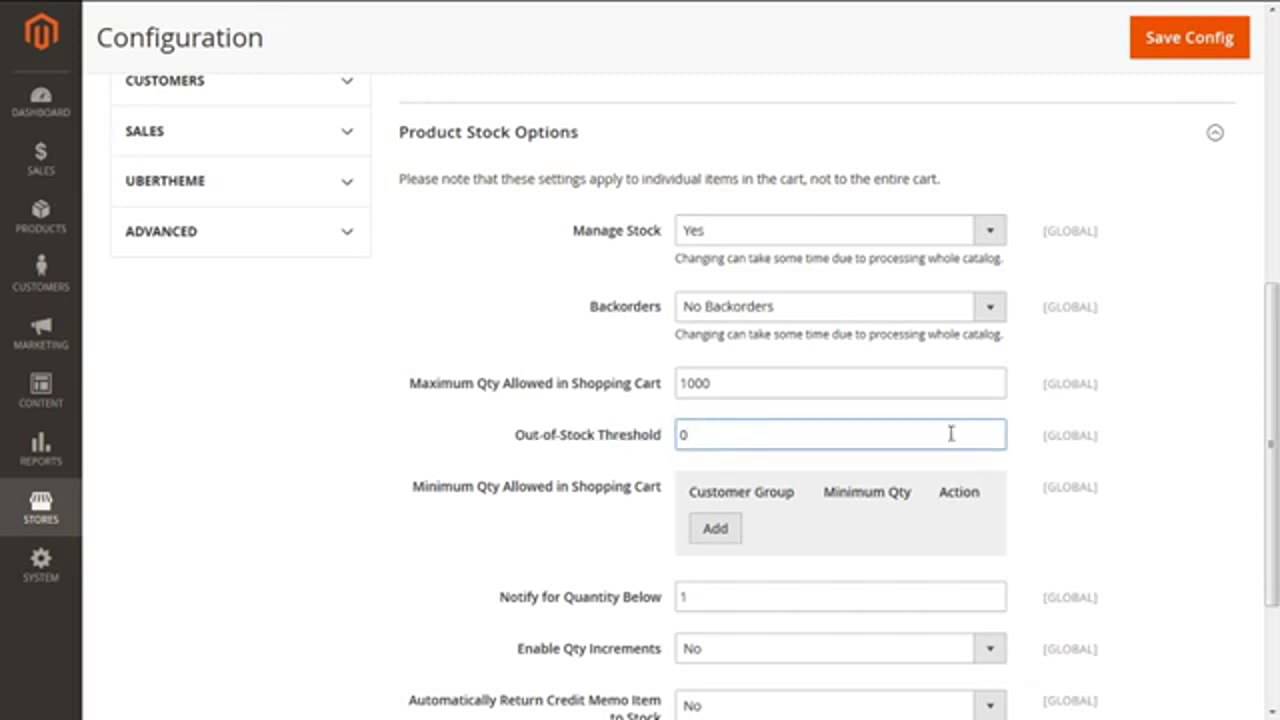
pyautogui.scroll(-1, 720, 435)
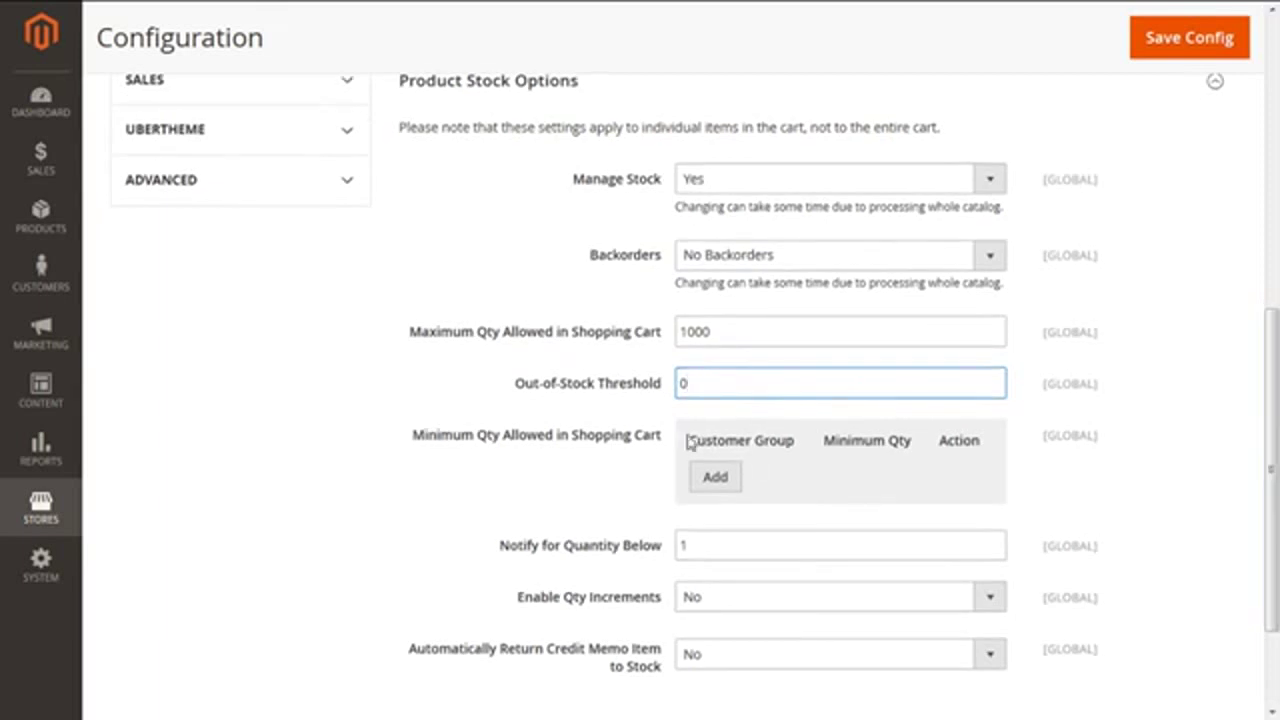
pyautogui.moveTo(670, 437); pyautogui.dragTo(416, 447)
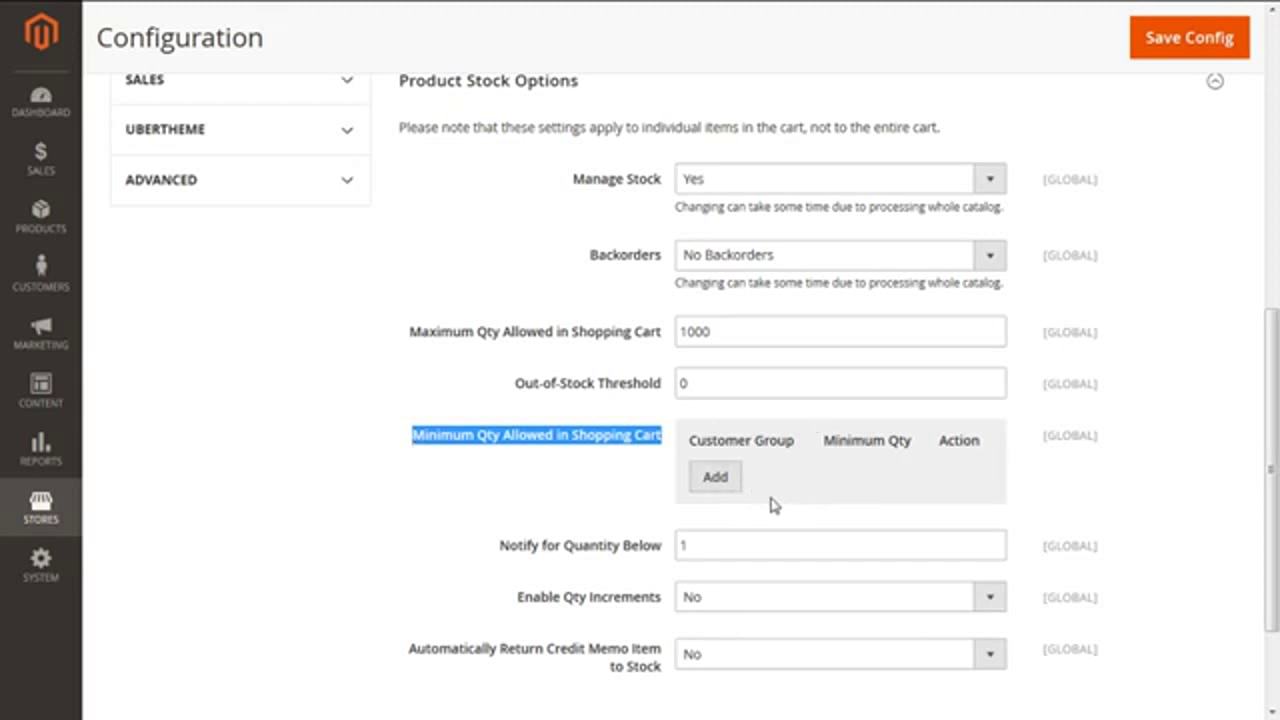
pyautogui.click(730, 484)
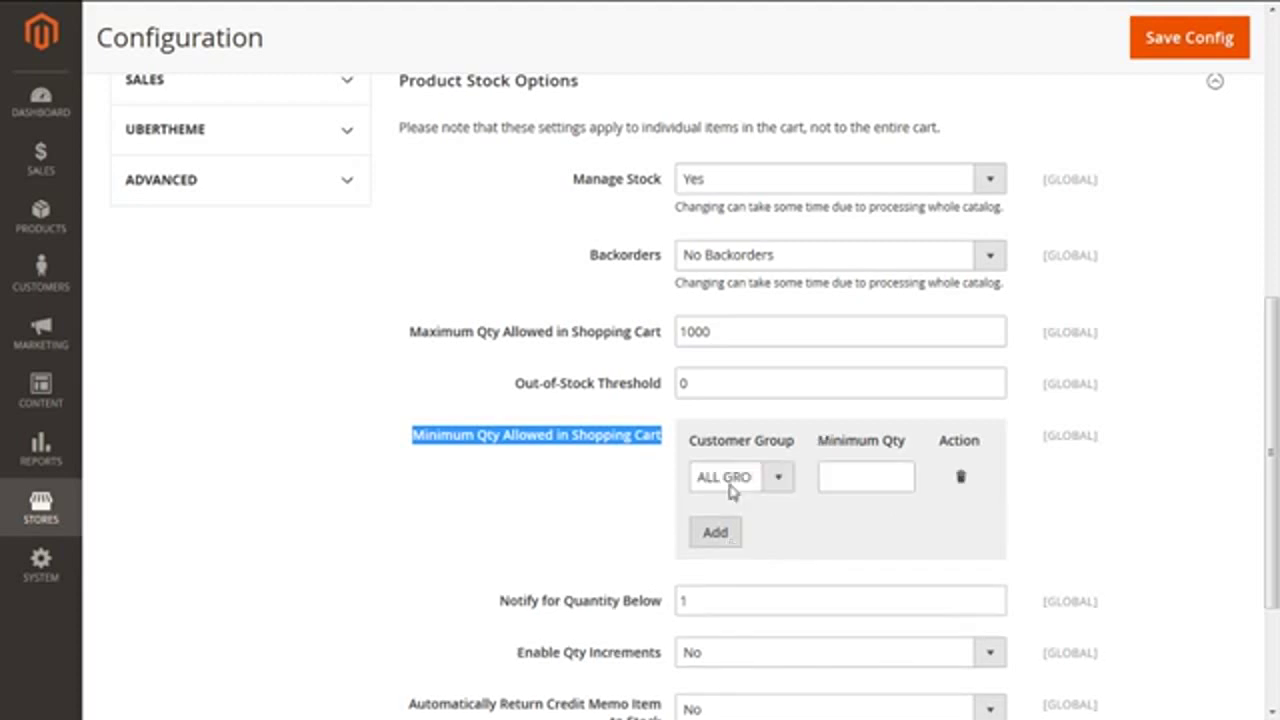
pyautogui.click(780, 476)
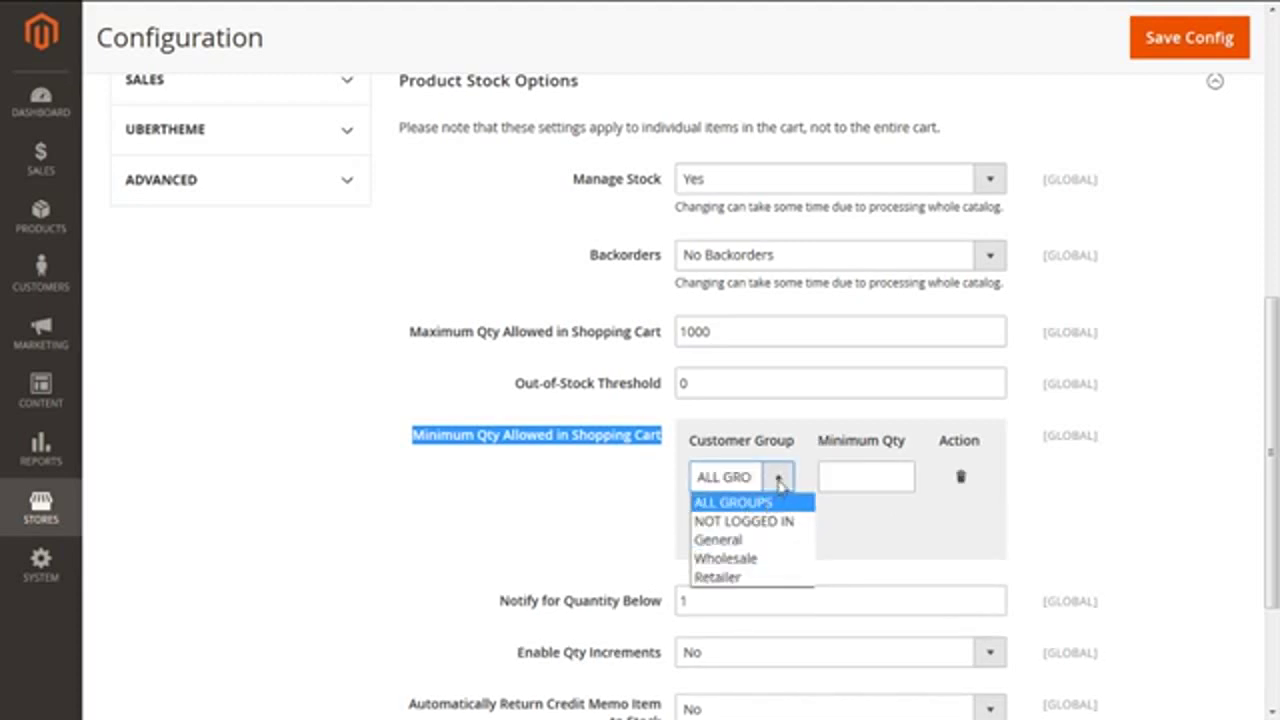
pyautogui.click(780, 481)
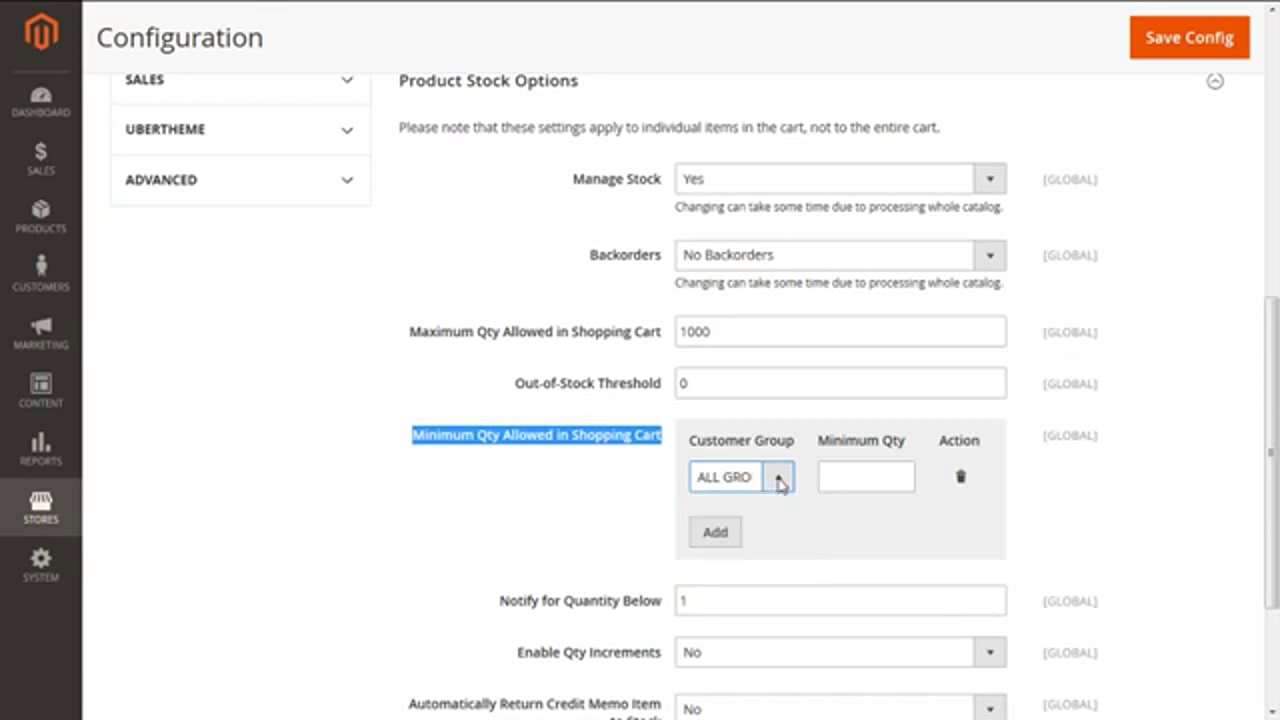
pyautogui.click(866, 483)
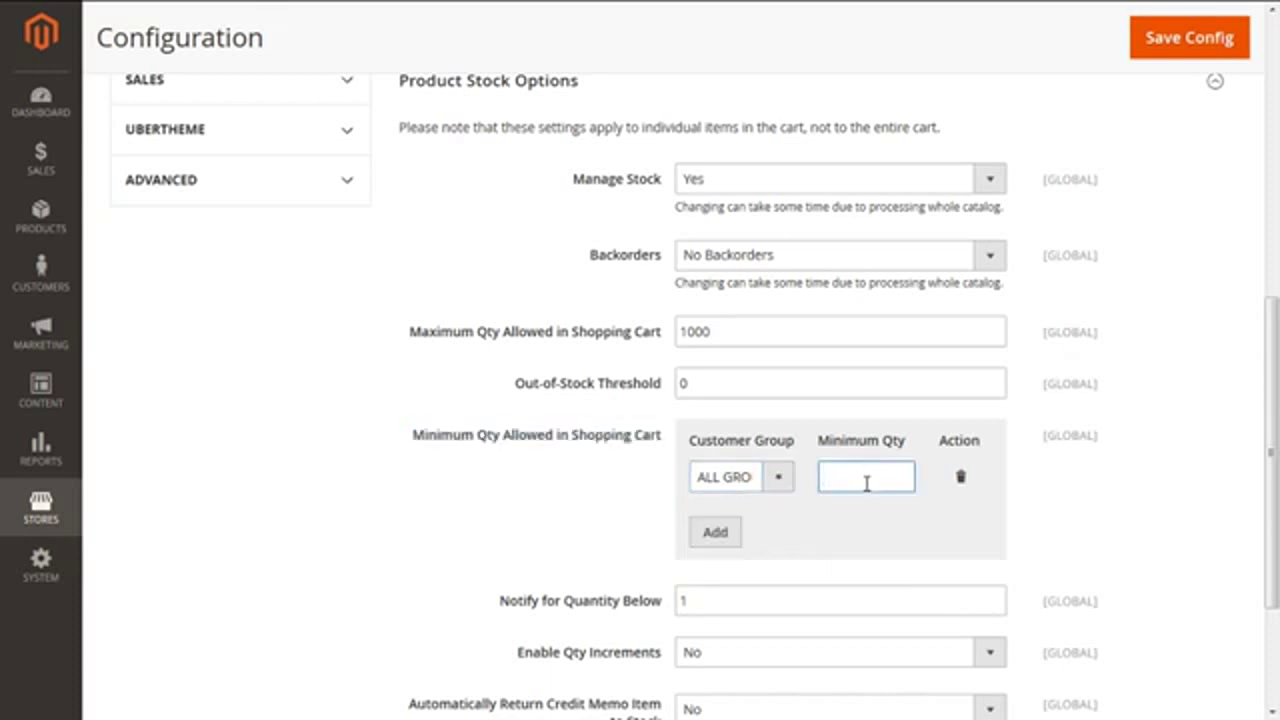
pyautogui.write('1')
pyautogui.click(724, 538)
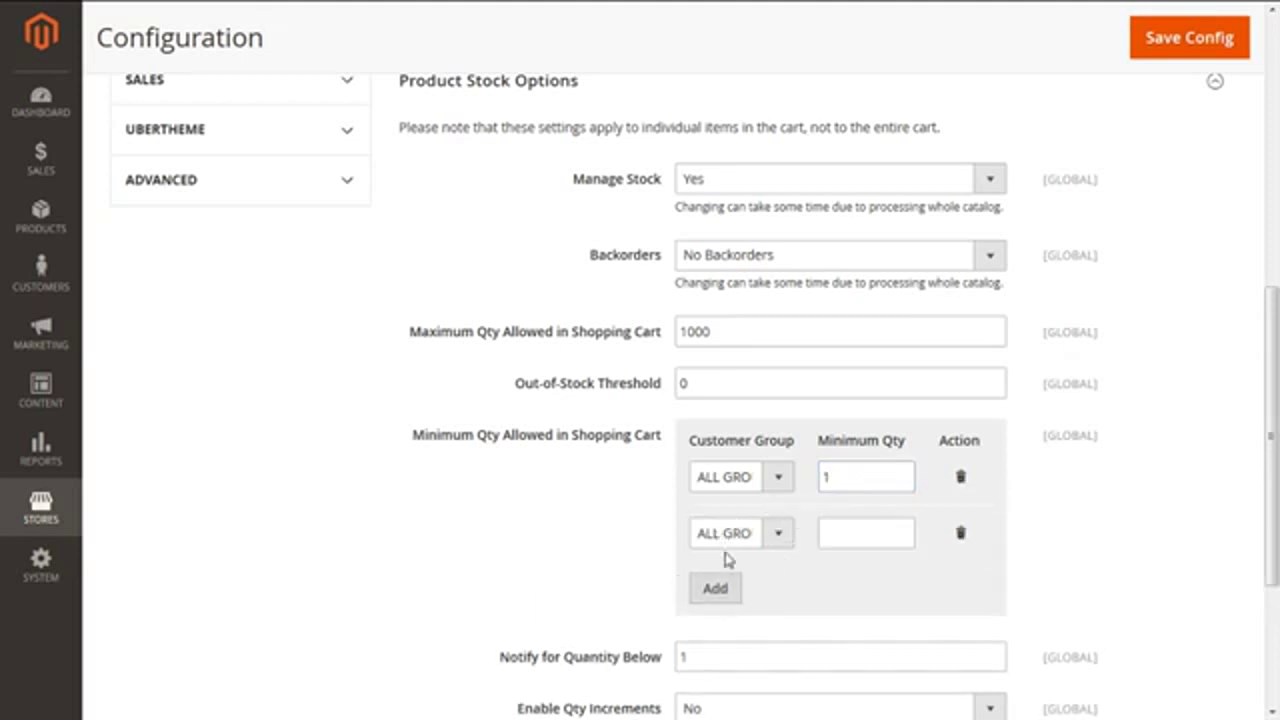
pyautogui.click(786, 540)
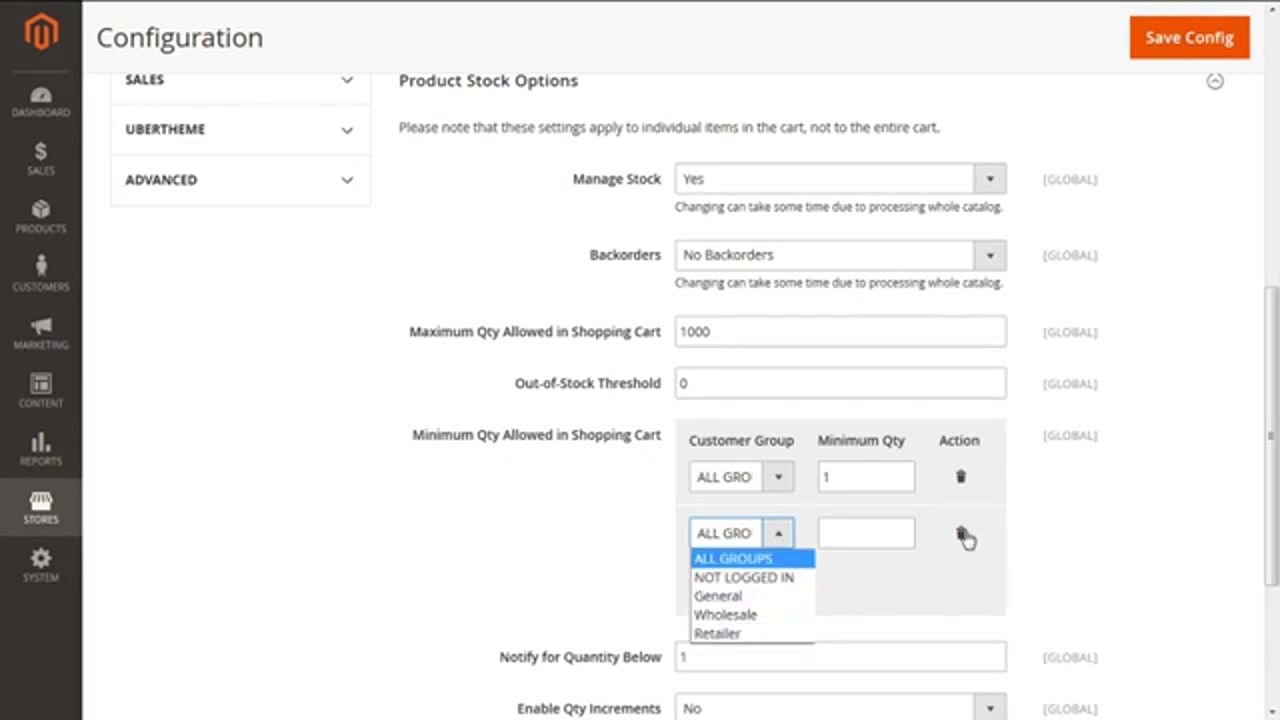
pyautogui.click(961, 533)
pyautogui.click(961, 533)
pyautogui.click(961, 477)
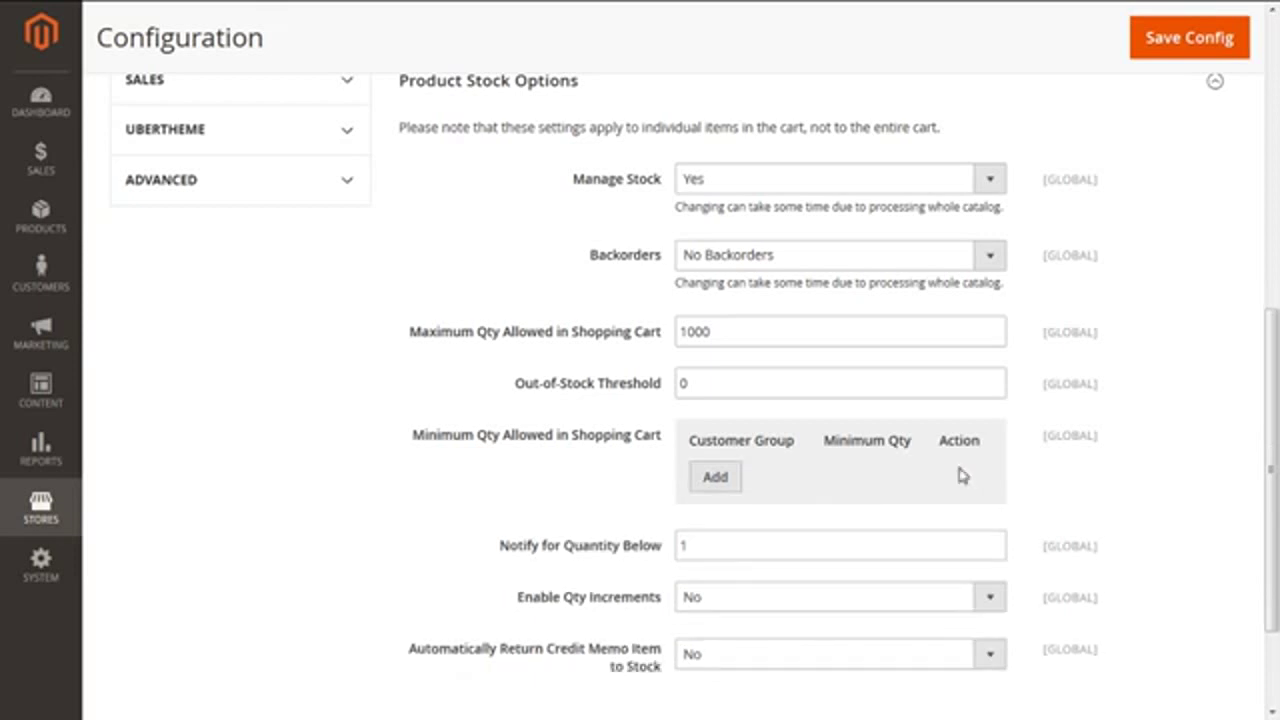
pyautogui.moveTo(1272, 465); pyautogui.dragTo(1272, 512)
pyautogui.moveTo(662, 456); pyautogui.dragTo(497, 455)
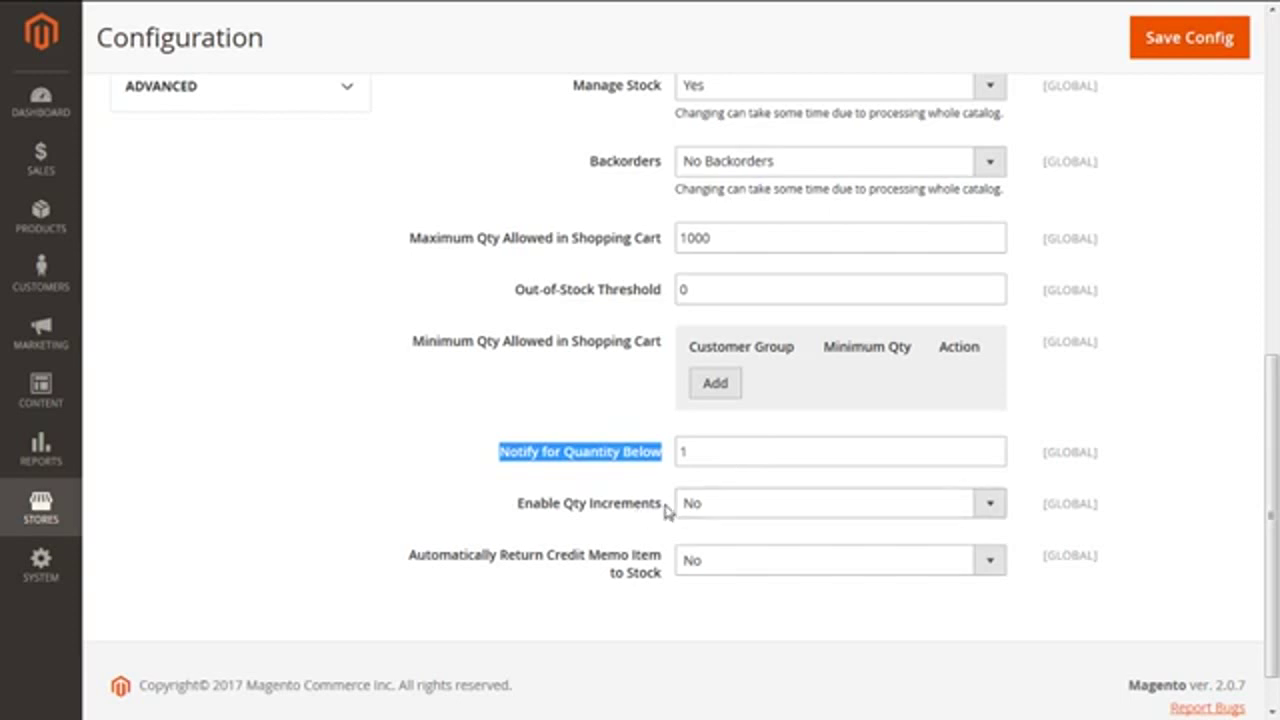
pyautogui.moveTo(671, 511); pyautogui.dragTo(517, 511)
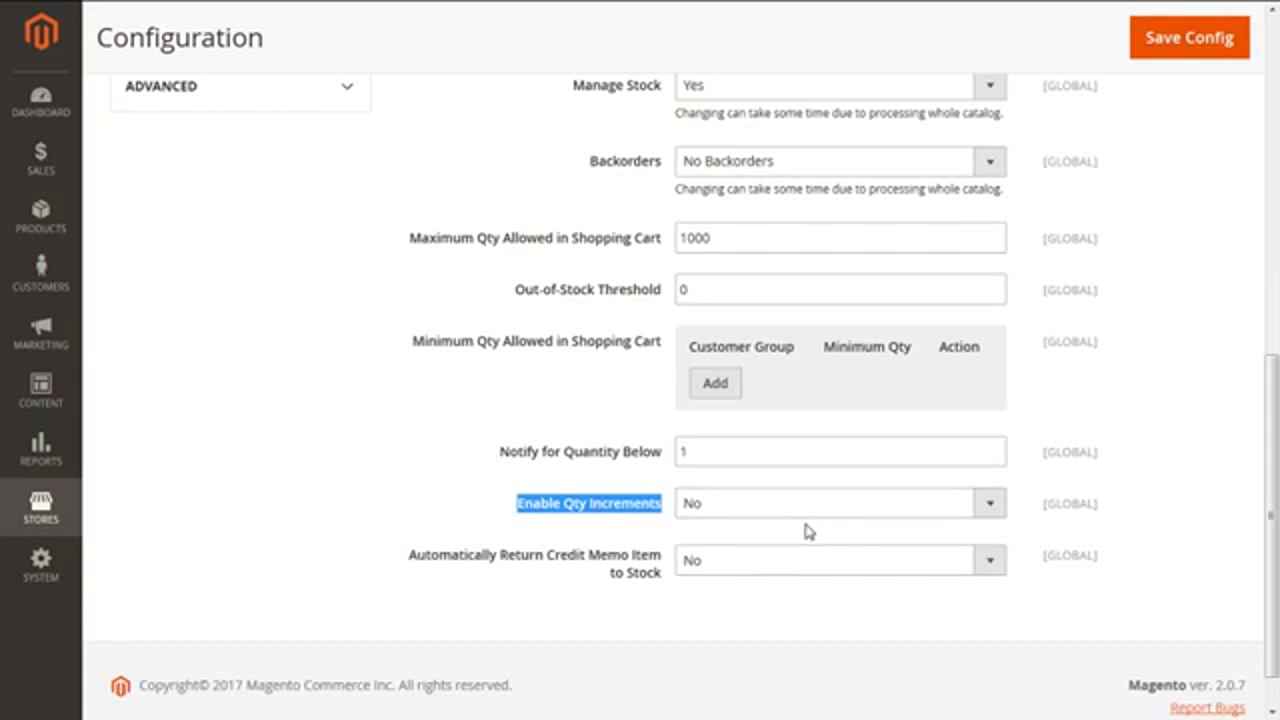
pyautogui.click(989, 503)
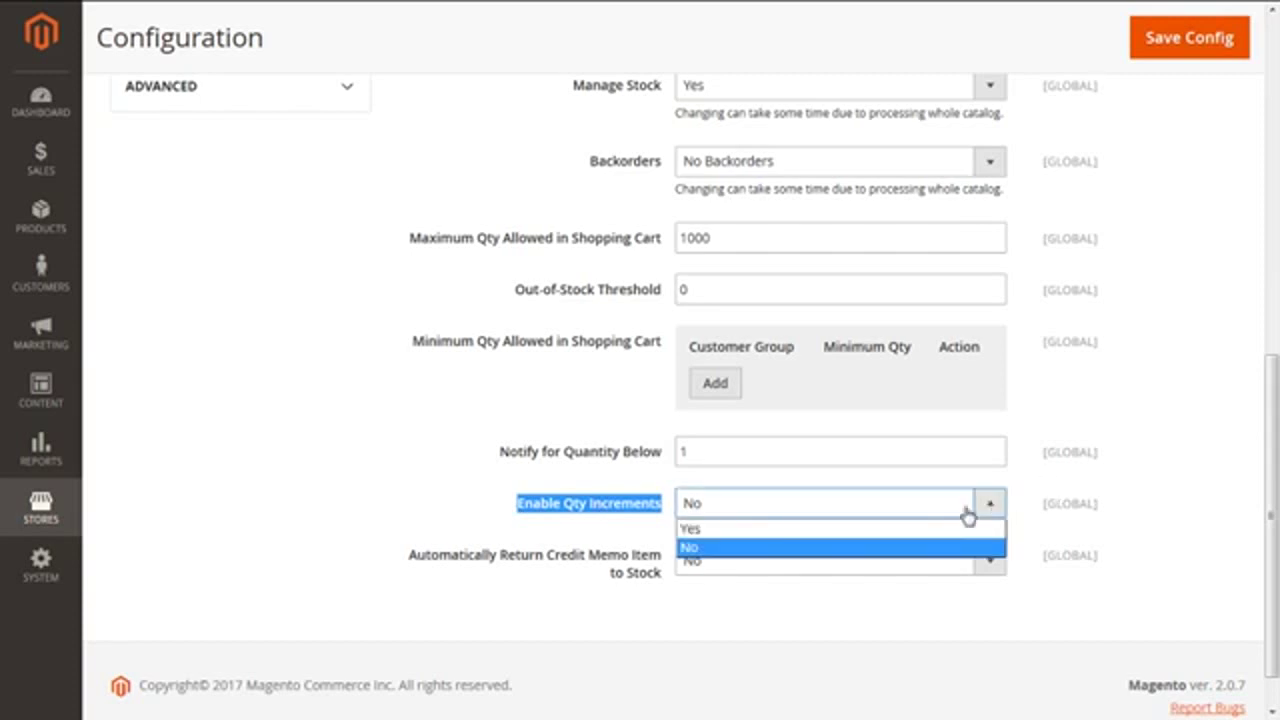
pyautogui.click(913, 529)
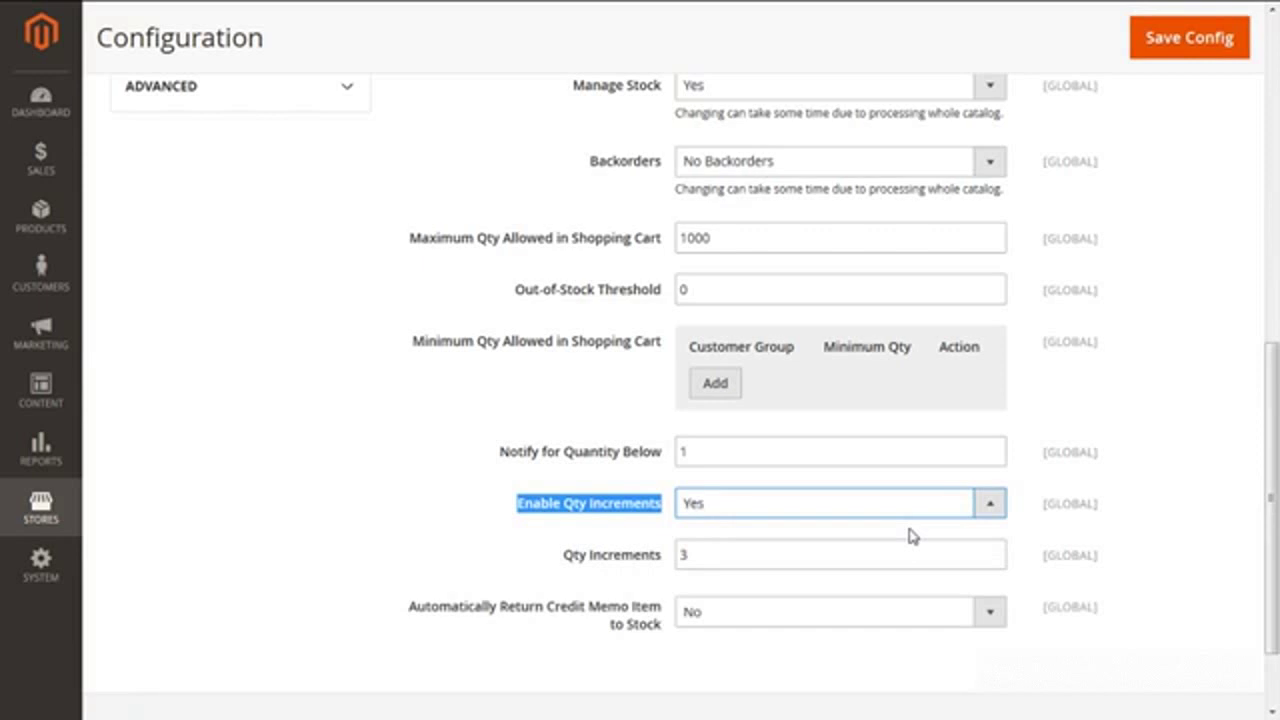
pyautogui.click(717, 556)
pyautogui.press('BackSpace')
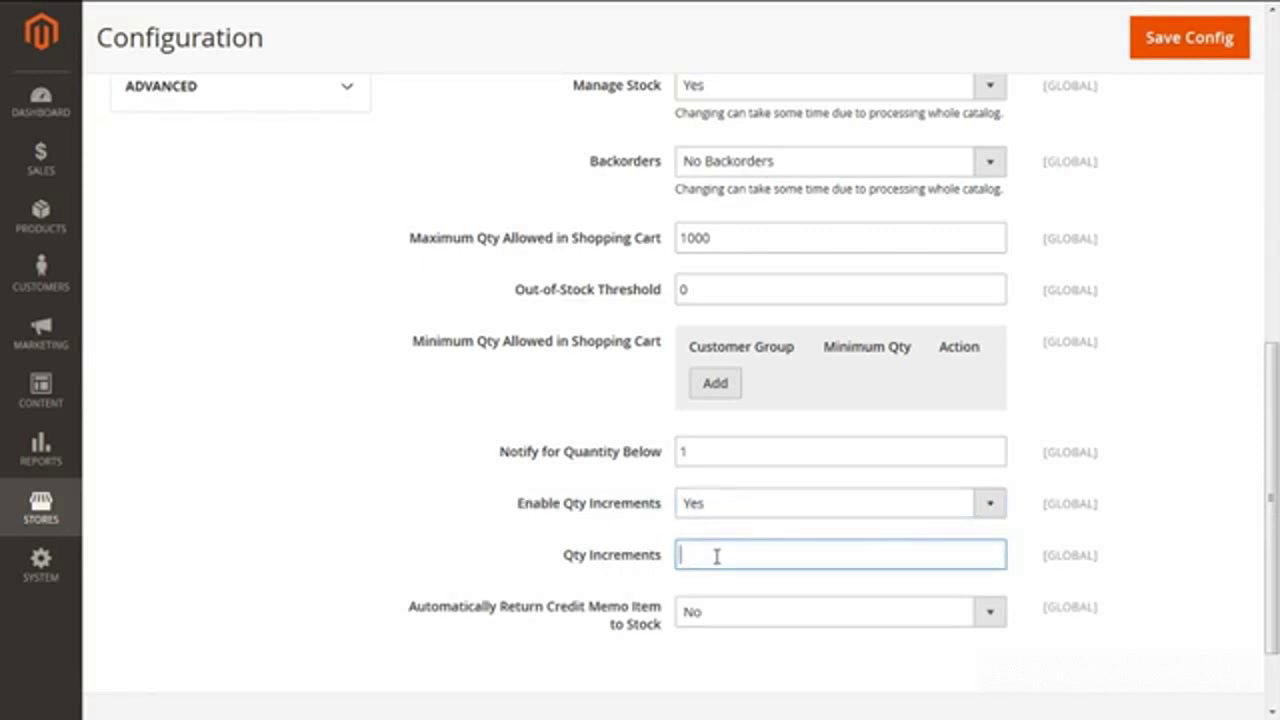
pyautogui.write('2')
pyautogui.press('BackSpace')
pyautogui.click(990, 505)
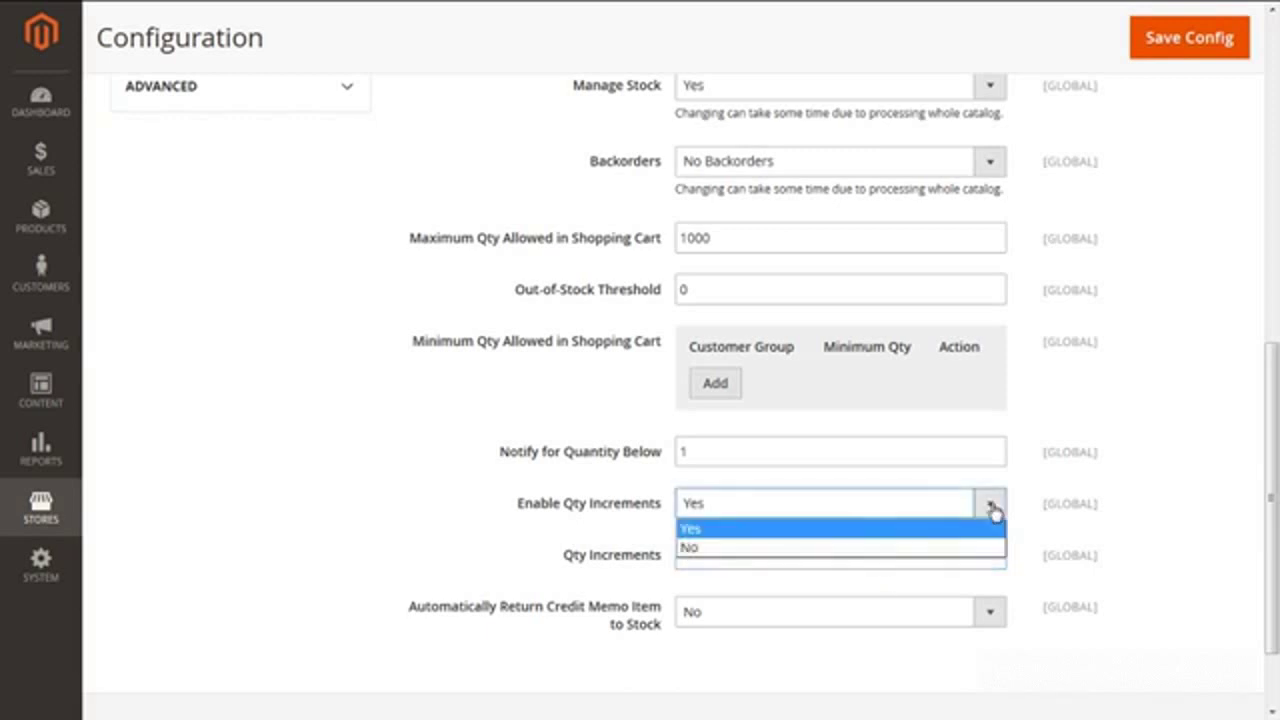
pyautogui.click(863, 550)
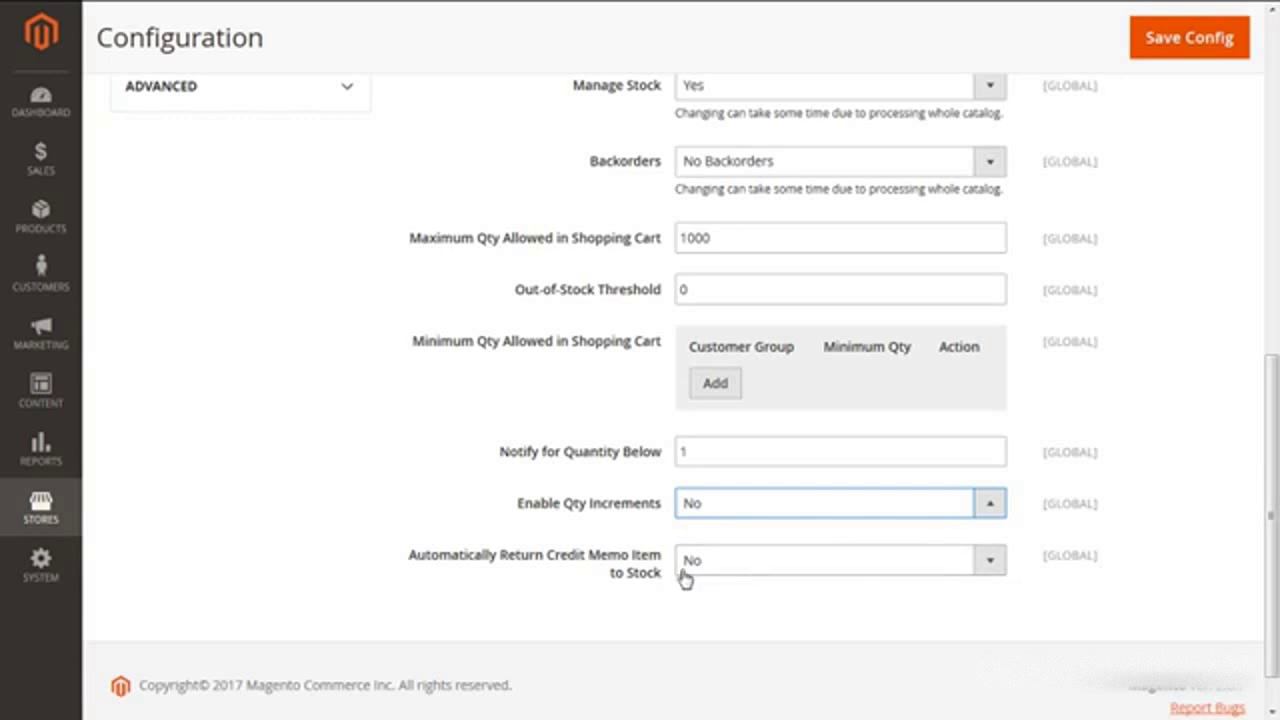
# - Point out Automatically Return Credit Memo Item to Stock (No), then switch to the PowerPoint slide show
pyautogui.moveTo(668, 578); pyautogui.dragTo(408, 558)
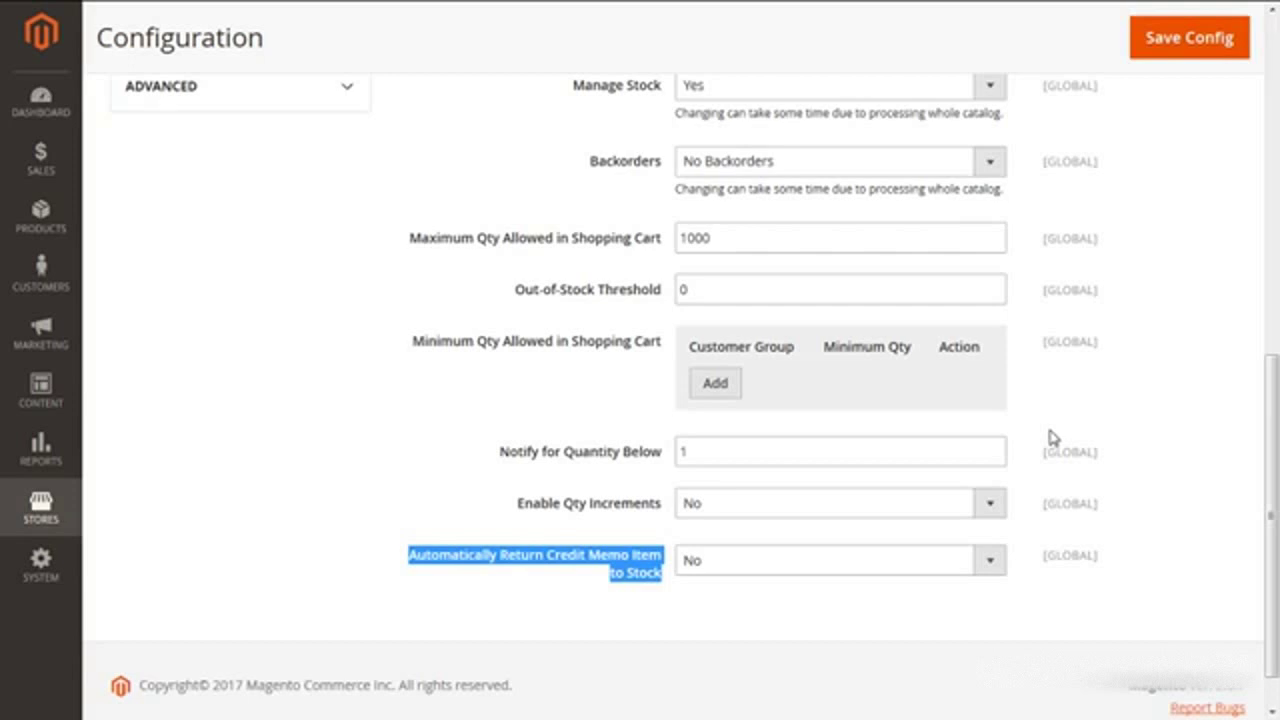
pyautogui.hotkey('alt', 'Tab')
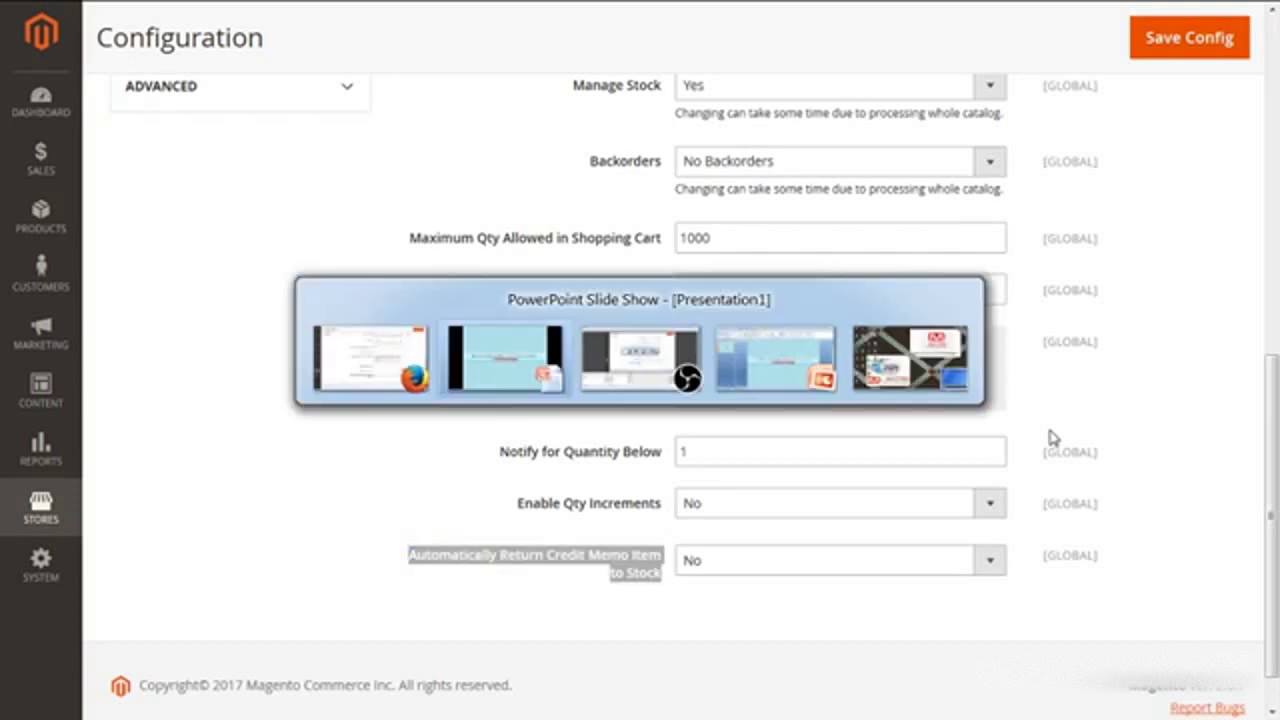